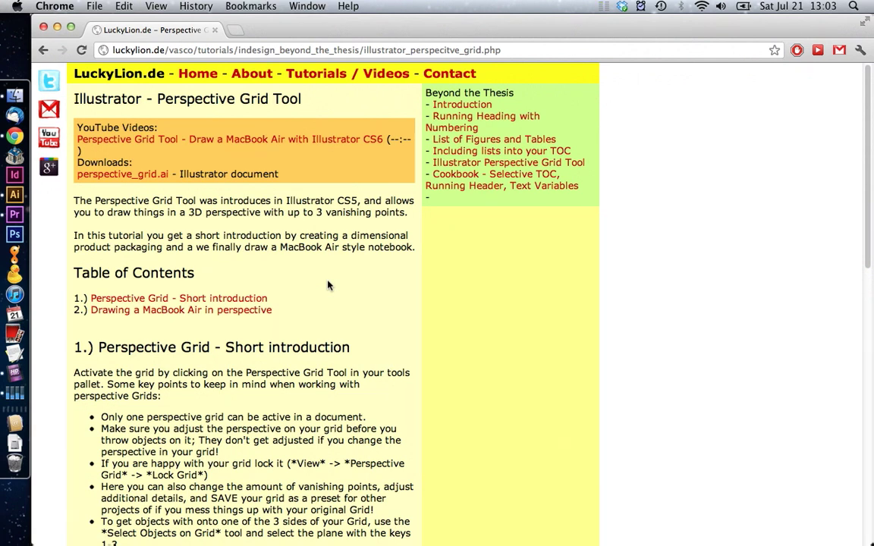
Switch from Chrome to the perspective_grid.ai document in Illustrator.
{"action": "left_click", "coordinate": [14, 194]}
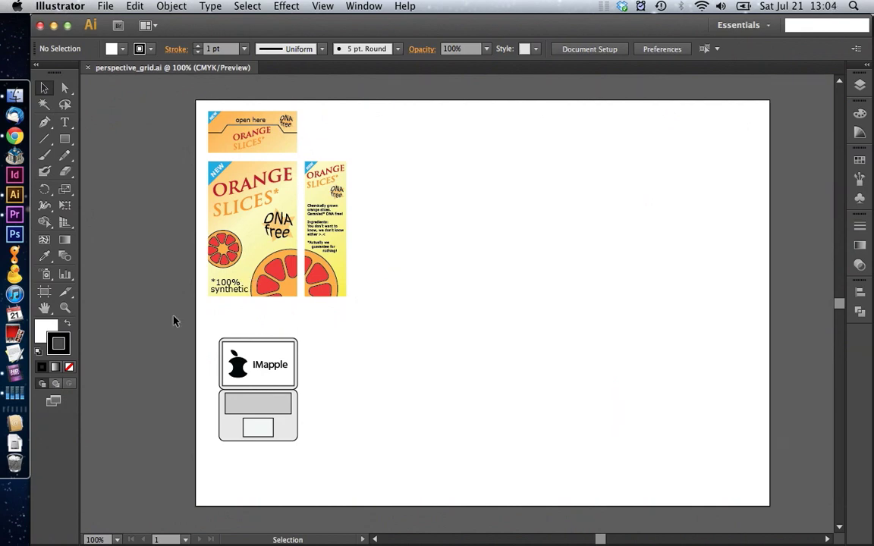
Show the two-point grid, pull the left vanishing point inward, raise the horizon, and adjust plane extents.
{"action": "left_click", "coordinate": [64, 224]}
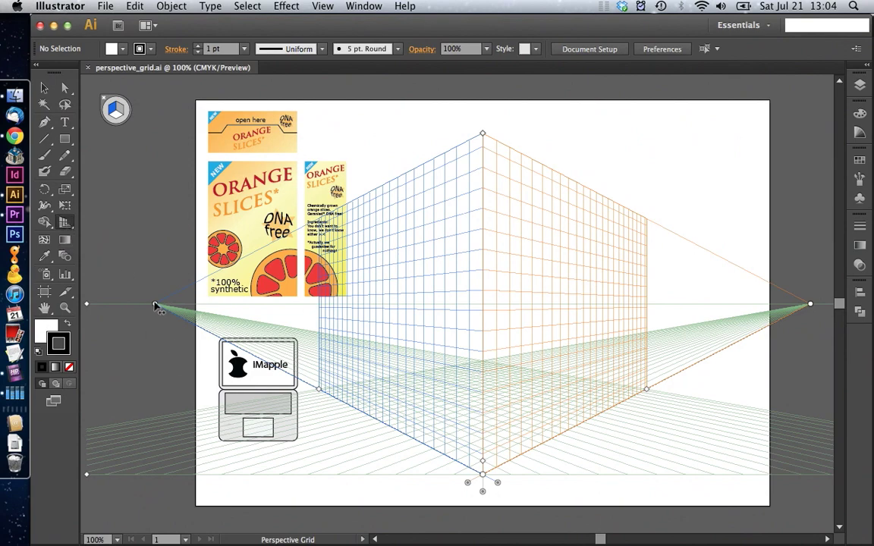
{"action": "left_click_drag", "start_coordinate": [155, 306], "coordinate": [278, 305]}
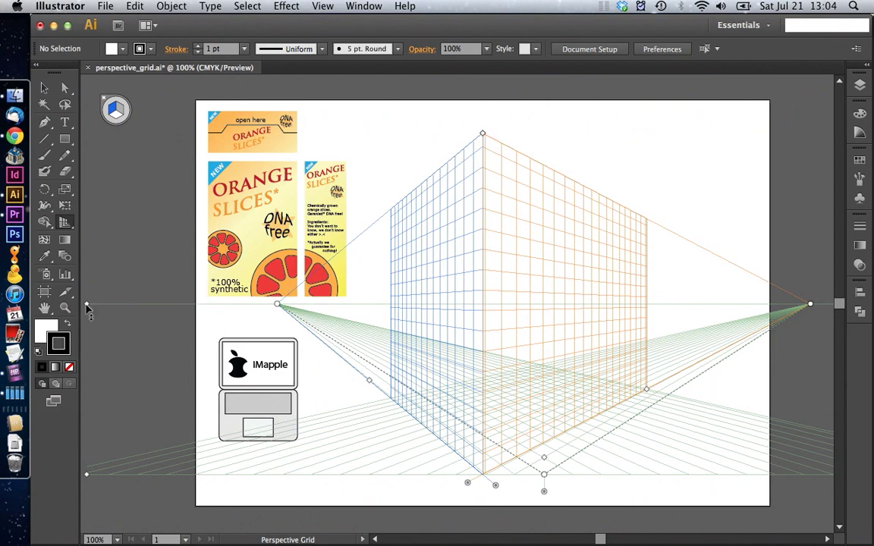
{"action": "left_click_drag", "start_coordinate": [87, 307], "coordinate": [94, 252]}
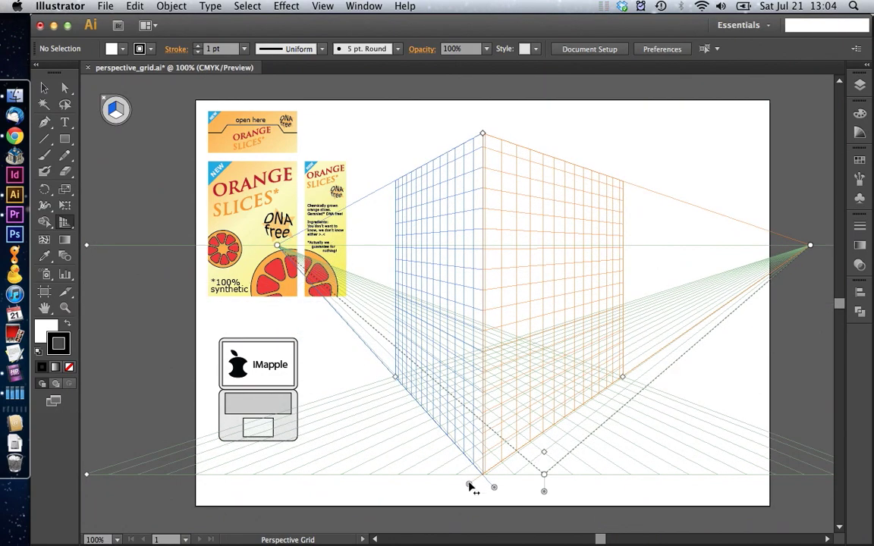
{"action": "mouse_move", "coordinate": [469, 483]}
{"action": "left_mouse_down"}
{"action": "mouse_move", "coordinate": [347, 412]}
{"action": "mouse_move", "coordinate": [330, 412]}
{"action": "left_mouse_up"}
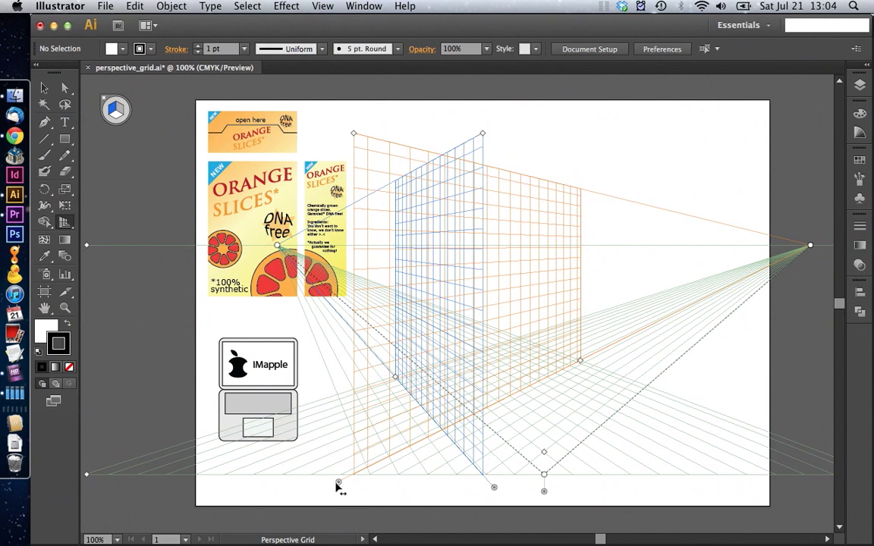
{"action": "mouse_move", "coordinate": [337, 484]}
{"action": "left_mouse_down"}
{"action": "mouse_move", "coordinate": [471, 495]}
{"action": "mouse_move", "coordinate": [464, 494]}
{"action": "left_mouse_up"}
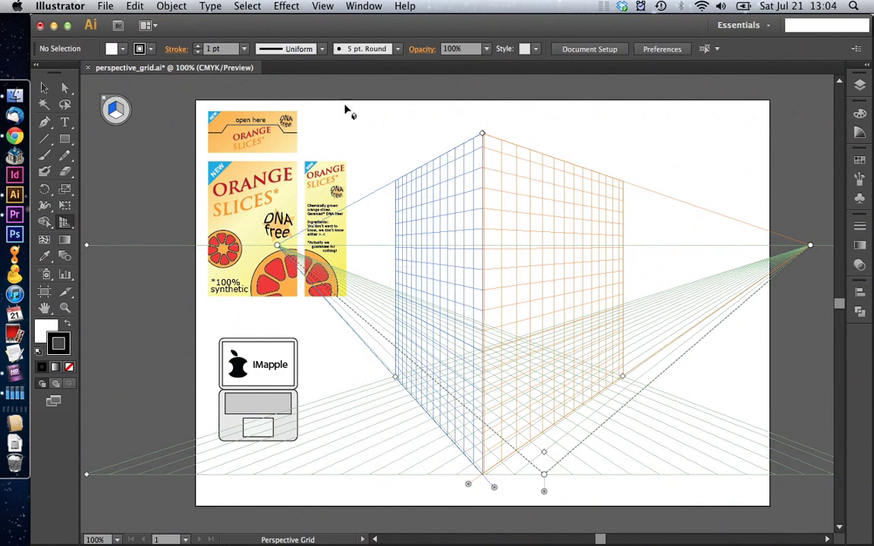
Lock the perspective grid, then review the Define Grid settings and dismiss them unchanged.
{"action": "left_click", "coordinate": [322, 6]}
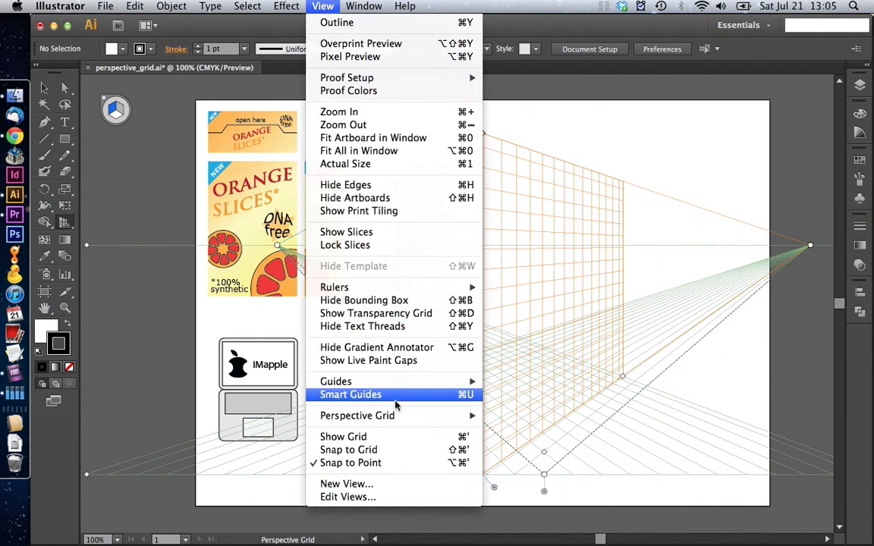
{"action": "mouse_move", "coordinate": [358, 415]}
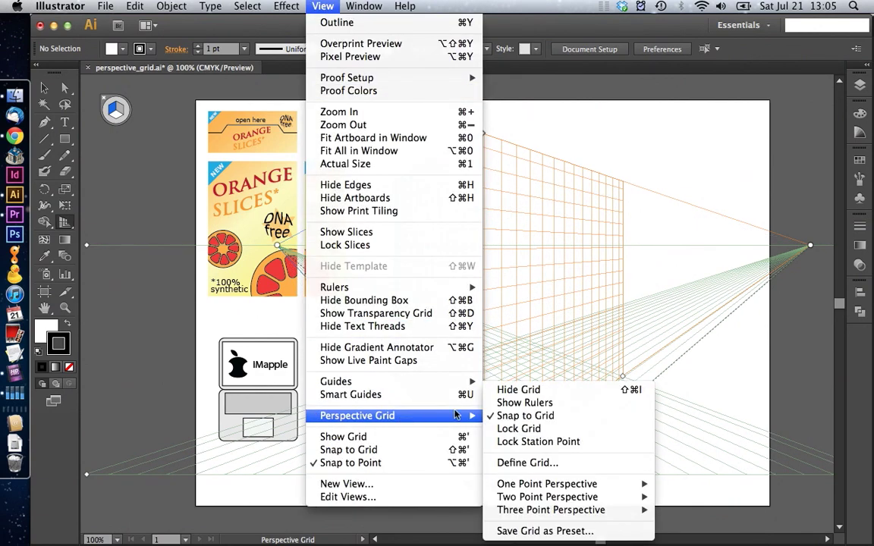
{"action": "left_click", "coordinate": [521, 428]}
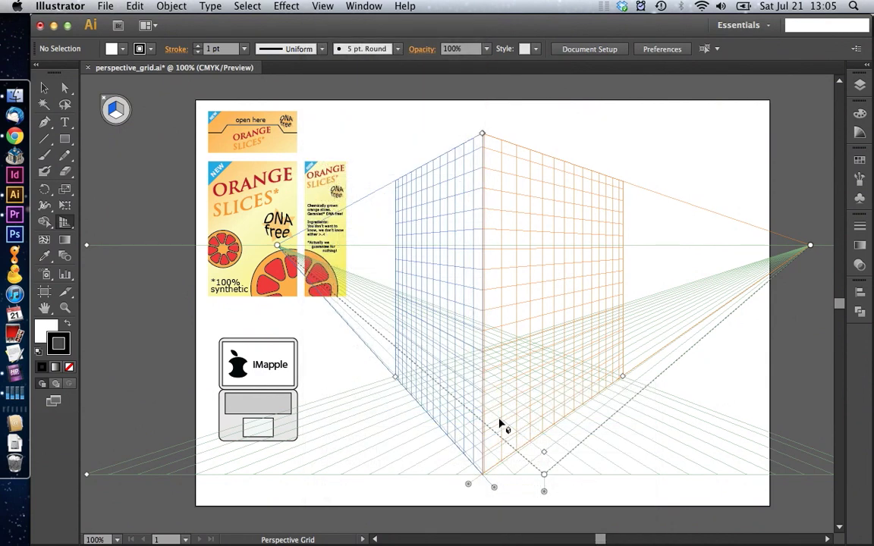
{"action": "left_click", "coordinate": [322, 6]}
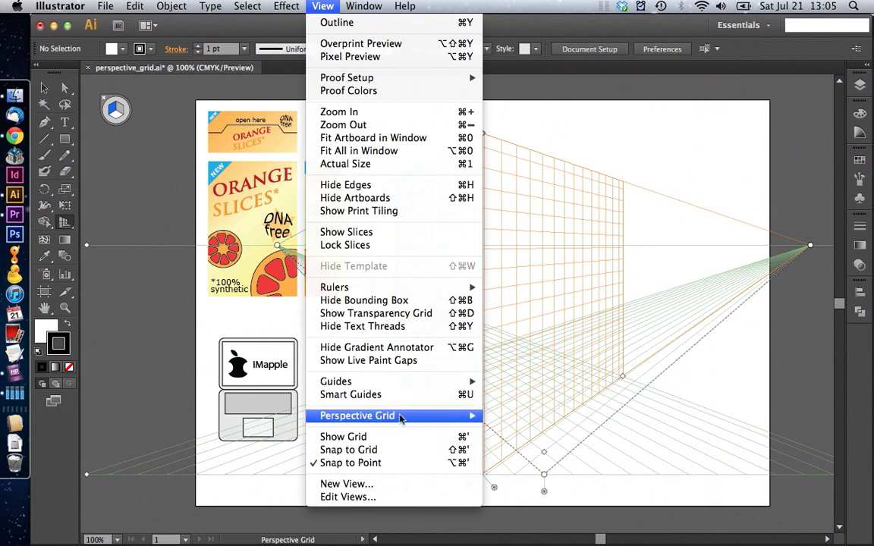
{"action": "mouse_move", "coordinate": [358, 416]}
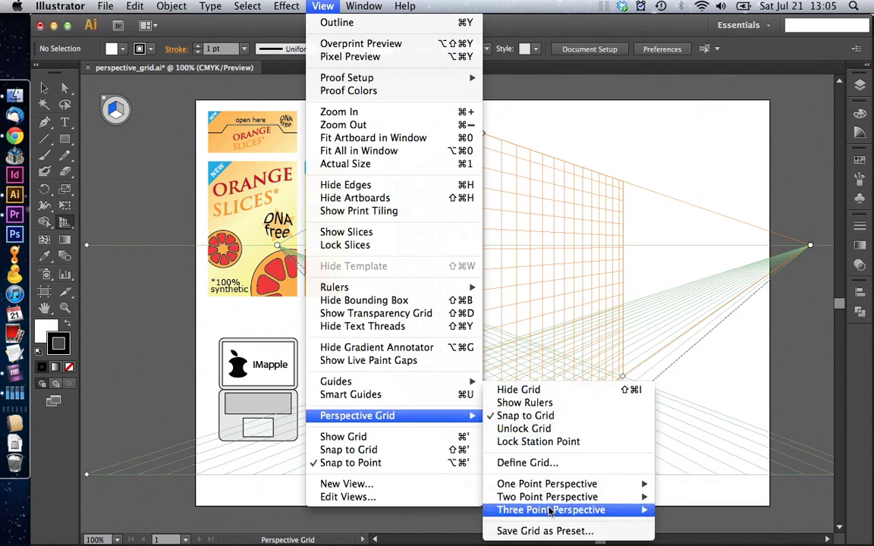
{"action": "mouse_move", "coordinate": [551, 510]}
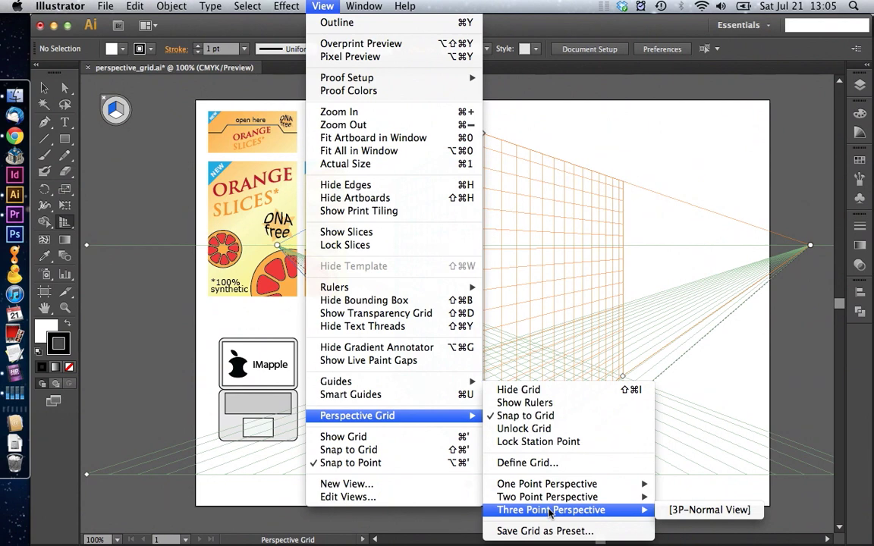
{"action": "left_click", "coordinate": [536, 466]}
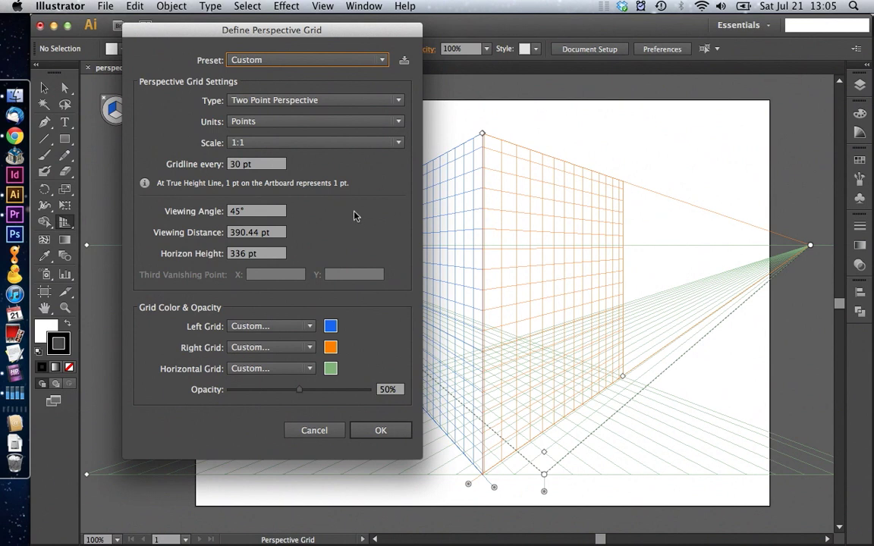
{"action": "left_click", "coordinate": [404, 60]}
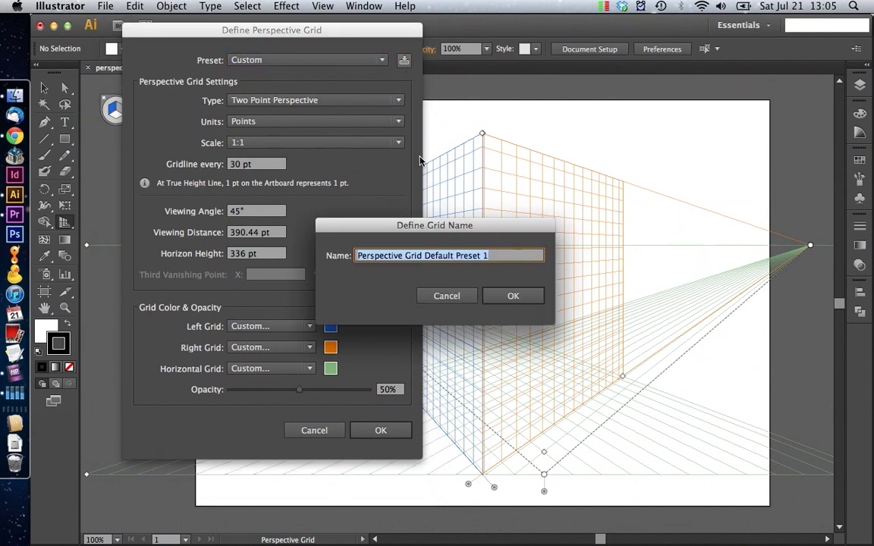
{"action": "left_click", "coordinate": [462, 298]}
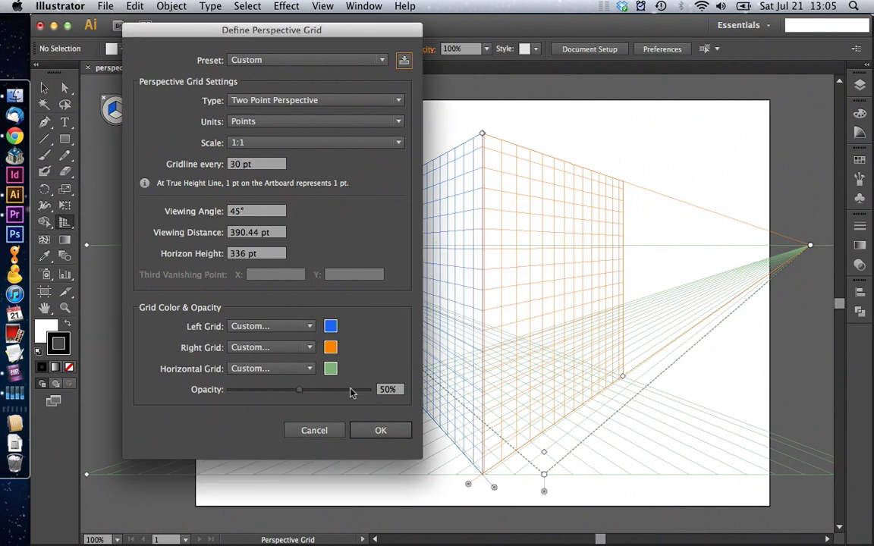
{"action": "left_click", "coordinate": [322, 433]}
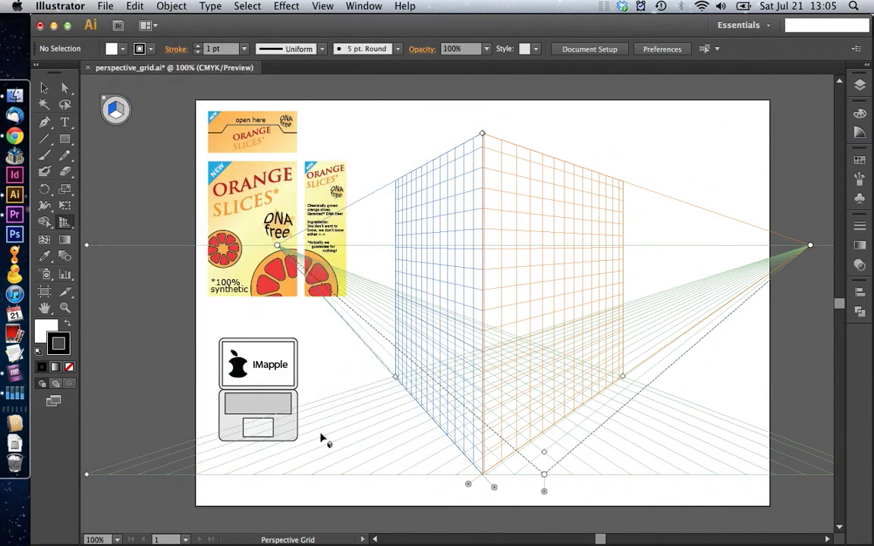
{"action": "key", "text": "v"}
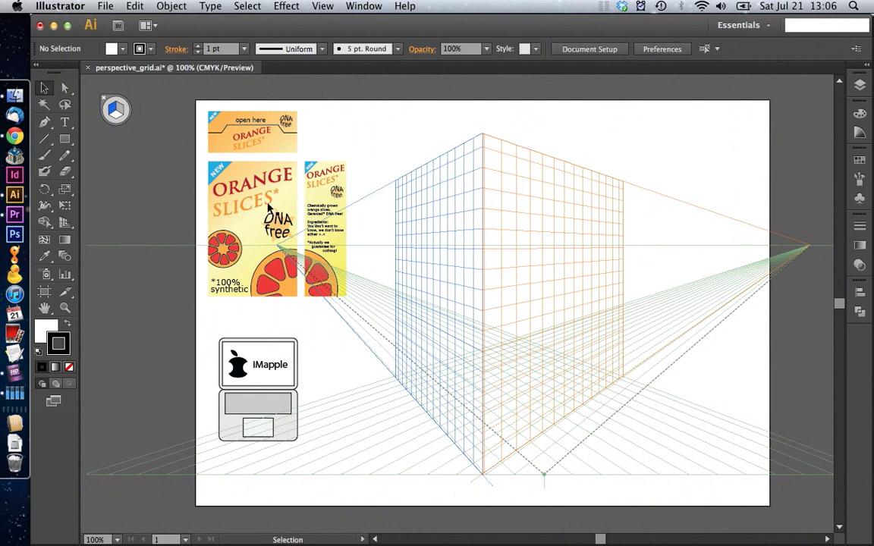
Expand the front Orange Slices panel into plain artwork.
{"action": "left_click", "coordinate": [248, 222]}
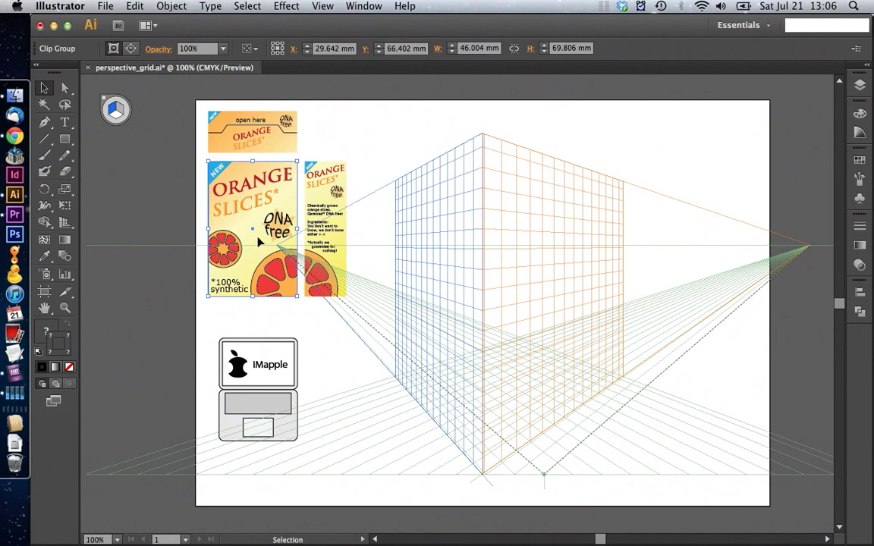
{"action": "left_click", "coordinate": [172, 6]}
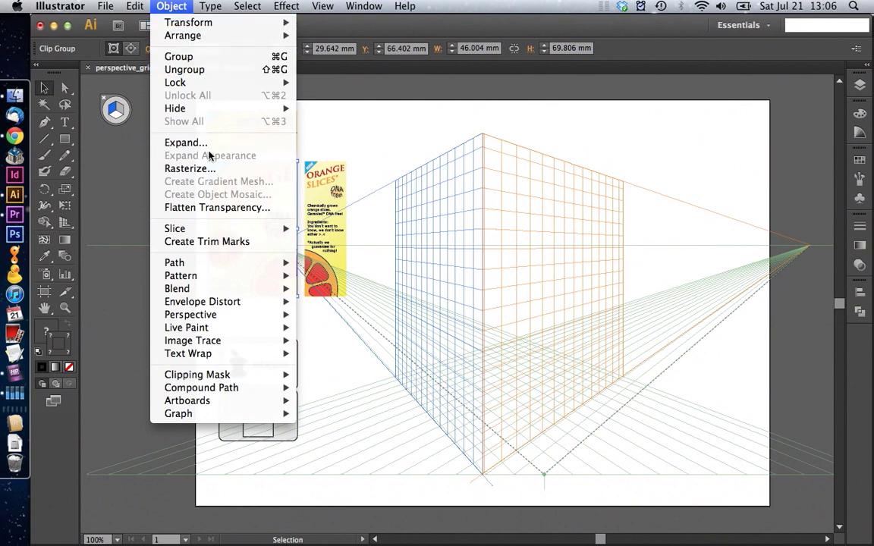
{"action": "left_click", "coordinate": [203, 143]}
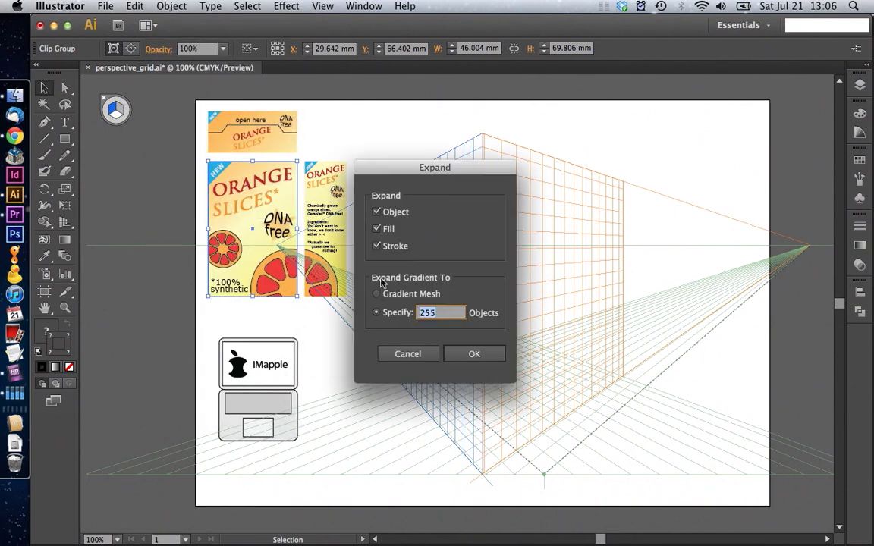
{"action": "left_click", "coordinate": [471, 355]}
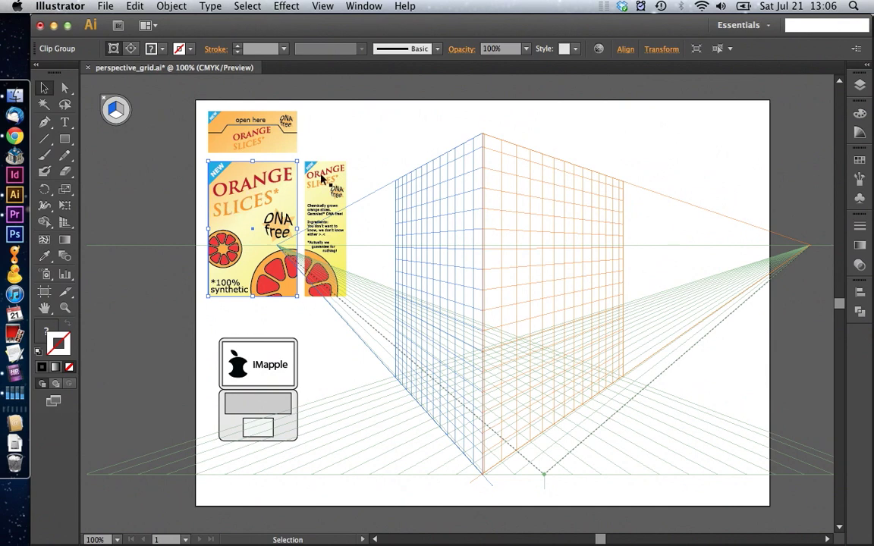
Expand the side and top Orange Slices panels together the same way.
{"action": "left_click", "coordinate": [291, 162]}
{"action": "left_click", "coordinate": [239, 123], "text": "shift"}
{"action": "left_click", "coordinate": [172, 6]}
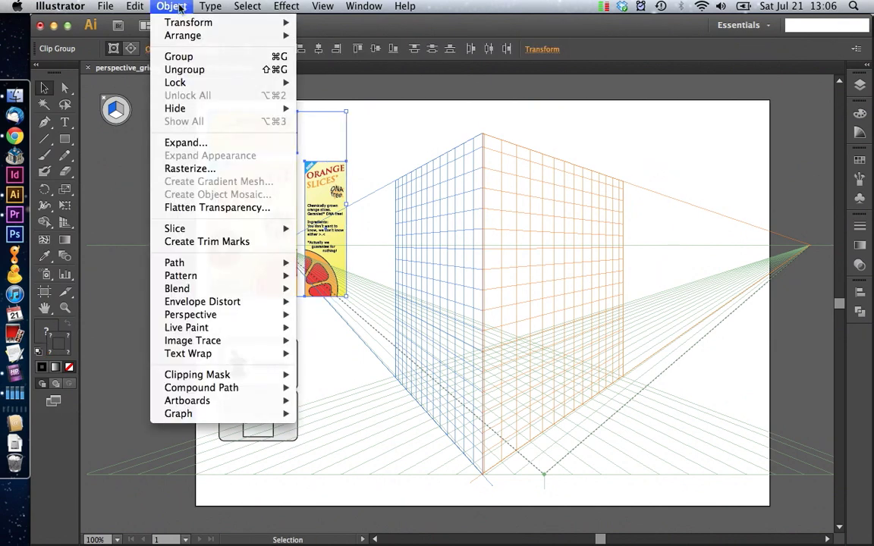
{"action": "left_click", "coordinate": [234, 144]}
{"action": "key", "text": "Return"}
{"action": "left_click", "coordinate": [382, 168]}
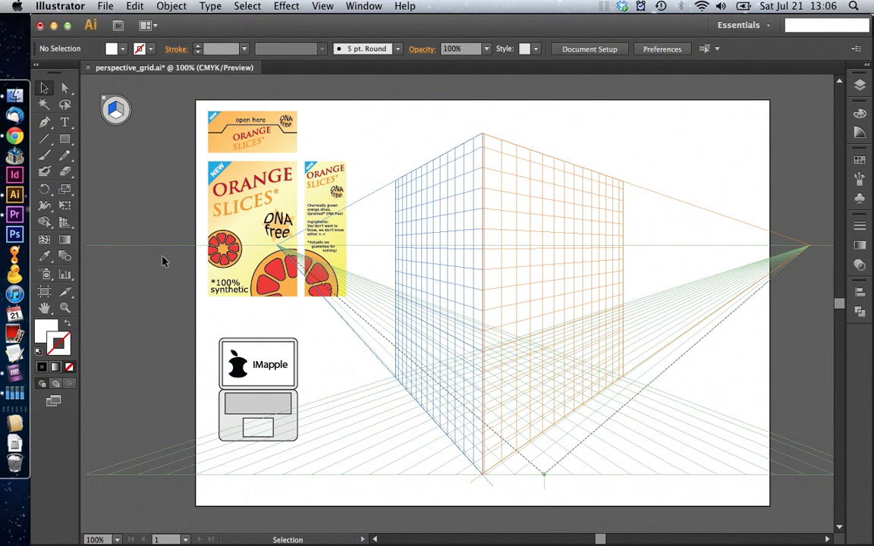
{"action": "left_click_drag", "start_coordinate": [64, 221], "coordinate": [95, 240]}
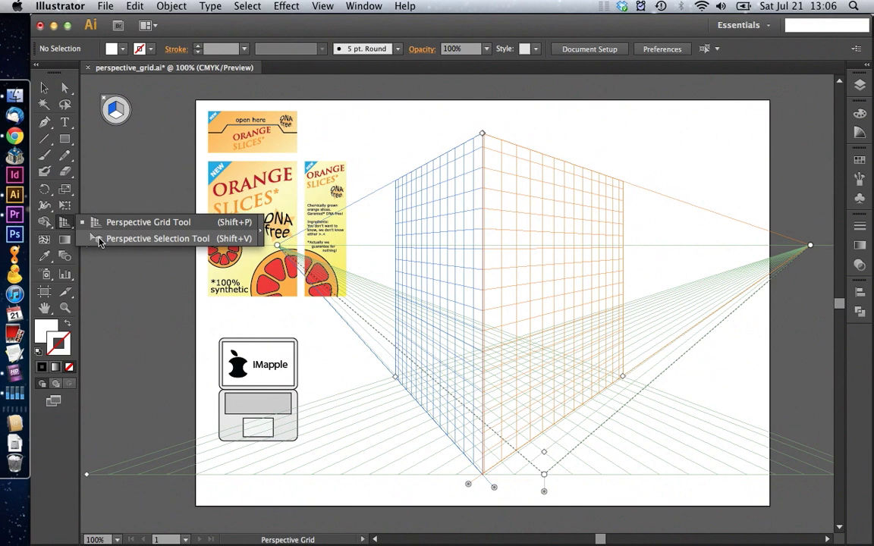
Place the front Orange Slices panel onto the right perspective plane.
{"action": "left_click", "coordinate": [99, 239]}
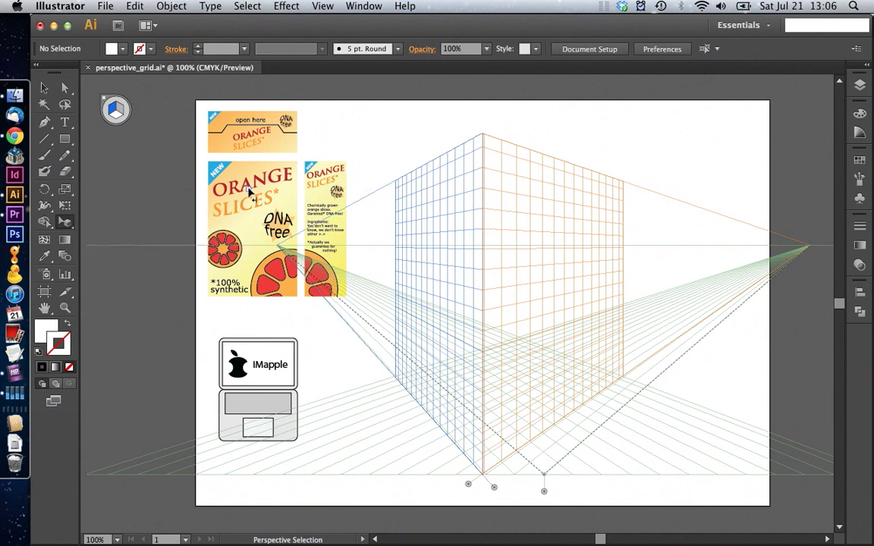
{"action": "left_click", "coordinate": [226, 158]}
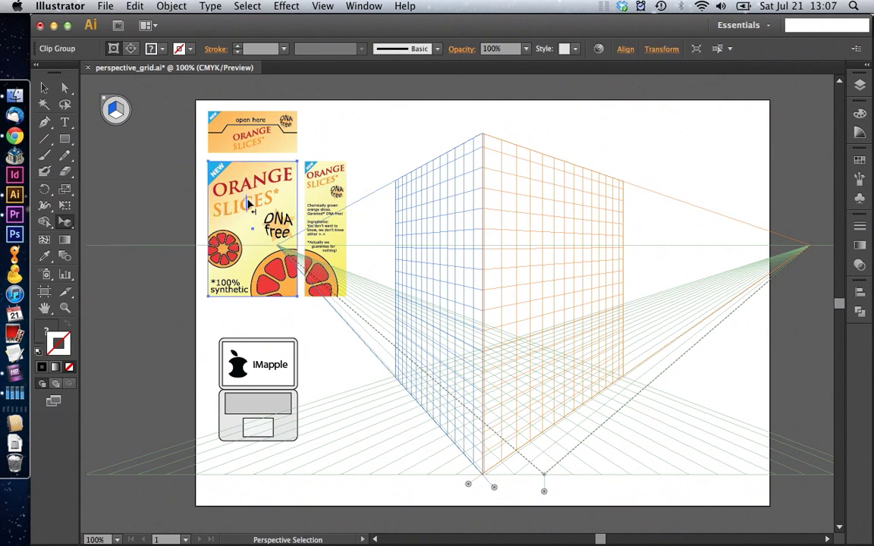
{"action": "mouse_move", "coordinate": [248, 202]}
{"action": "left_mouse_down"}
{"action": "mouse_move", "coordinate": [446, 345]}
{"action": "mouse_move", "coordinate": [449, 329]}
{"action": "left_mouse_up"}
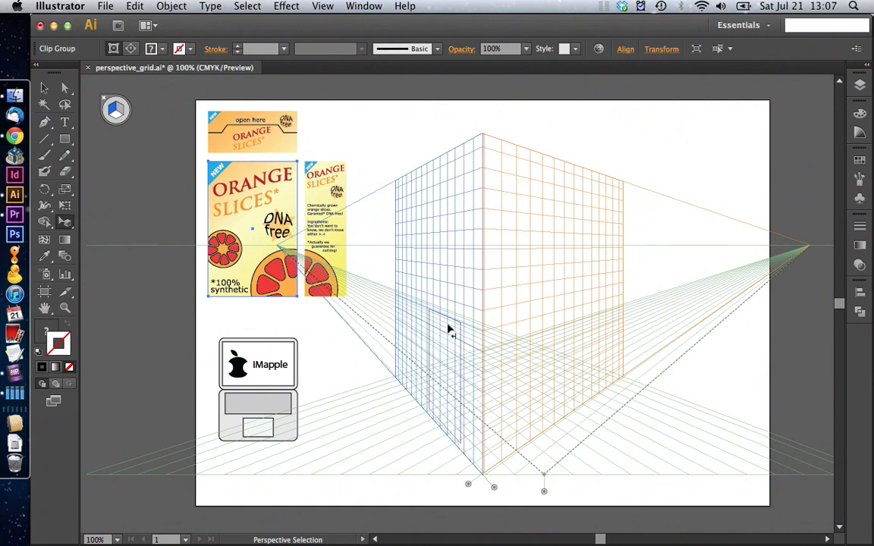
{"action": "left_click_drag", "start_coordinate": [449, 329], "coordinate": [443, 334]}
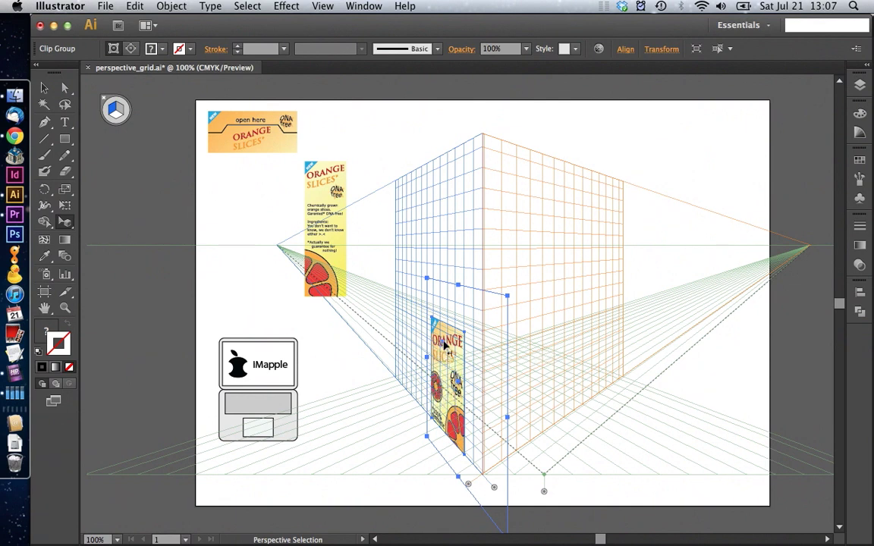
{"action": "left_click_drag", "start_coordinate": [449, 356], "coordinate": [441, 334]}
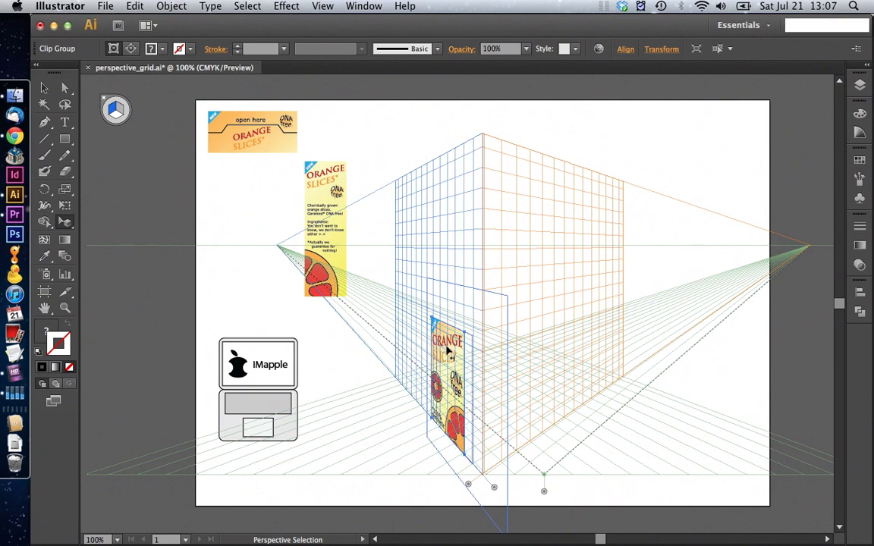
{"action": "key", "text": "1"}
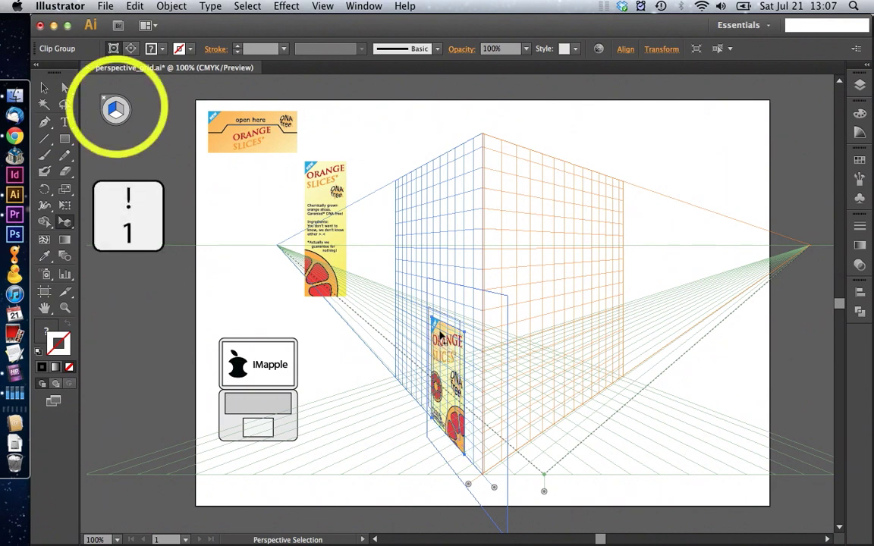
{"action": "mouse_move", "coordinate": [441, 335]}
{"action": "left_mouse_down"}
{"action": "mouse_move", "coordinate": [448, 342]}
{"action": "mouse_move", "coordinate": [438, 439]}
{"action": "mouse_move", "coordinate": [447, 410]}
{"action": "mouse_move", "coordinate": [512, 352]}
{"action": "left_mouse_up"}
{"action": "key", "text": "2"}
{"action": "key", "text": "3"}
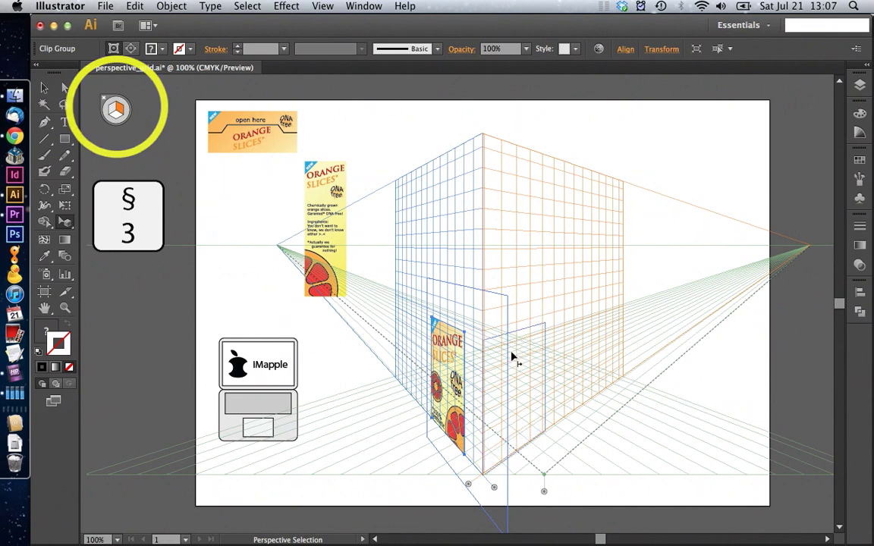
{"action": "left_click_drag", "start_coordinate": [512, 352], "coordinate": [513, 355]}
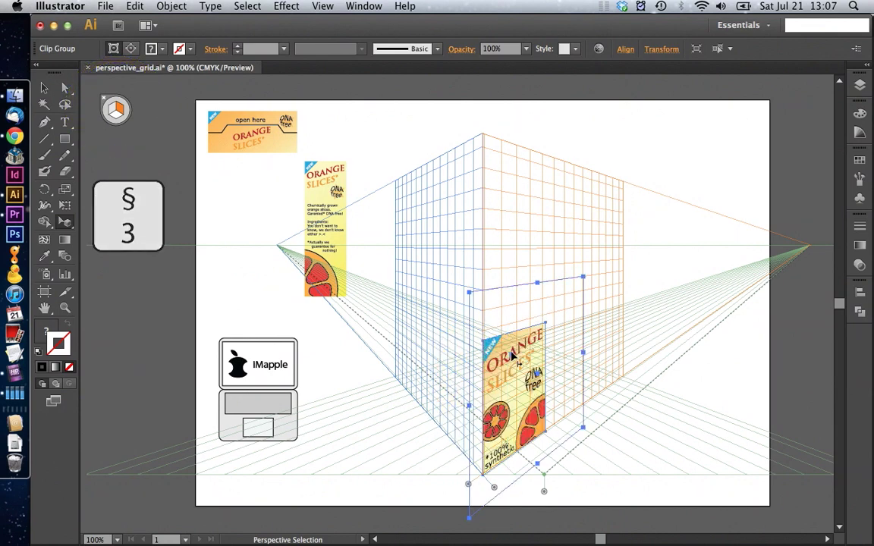
Place the side panel on the left plane against the front, and drag the 'open here' label toward the floor.
{"action": "left_click", "coordinate": [329, 191]}
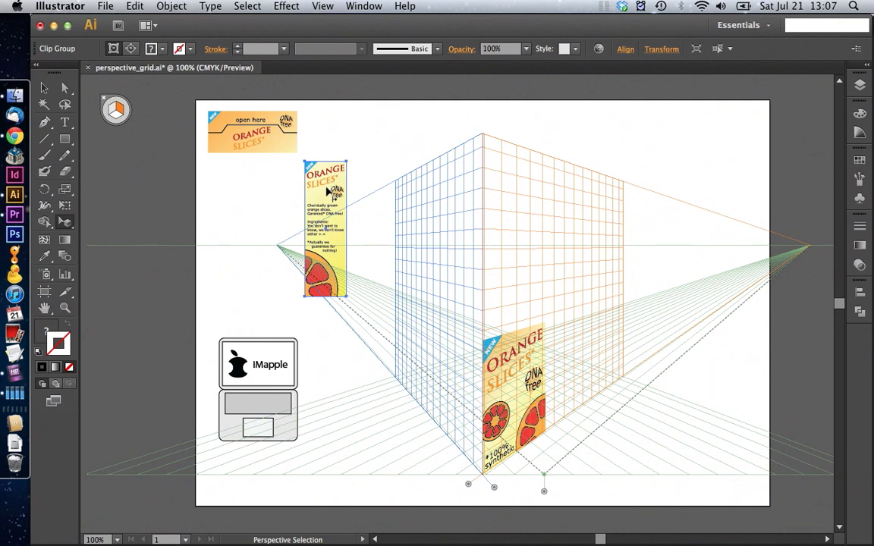
{"action": "key", "text": "1"}
{"action": "mouse_move", "coordinate": [324, 196]}
{"action": "left_mouse_down"}
{"action": "mouse_move", "coordinate": [457, 375]}
{"action": "mouse_move", "coordinate": [469, 361]}
{"action": "left_mouse_up"}
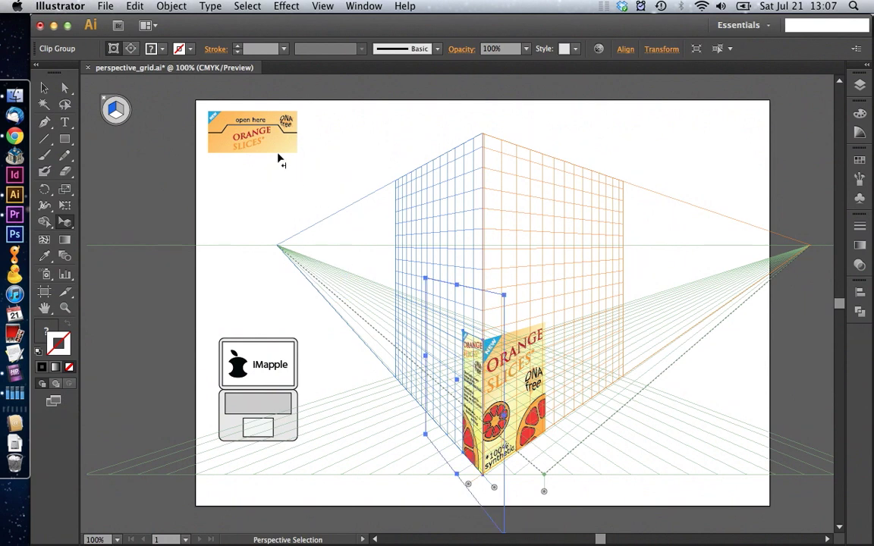
{"action": "left_click", "coordinate": [237, 129]}
{"action": "mouse_move", "coordinate": [237, 129]}
{"action": "left_mouse_down"}
{"action": "mouse_move", "coordinate": [445, 463]}
{"action": "mouse_move", "coordinate": [438, 452]}
{"action": "left_mouse_up"}
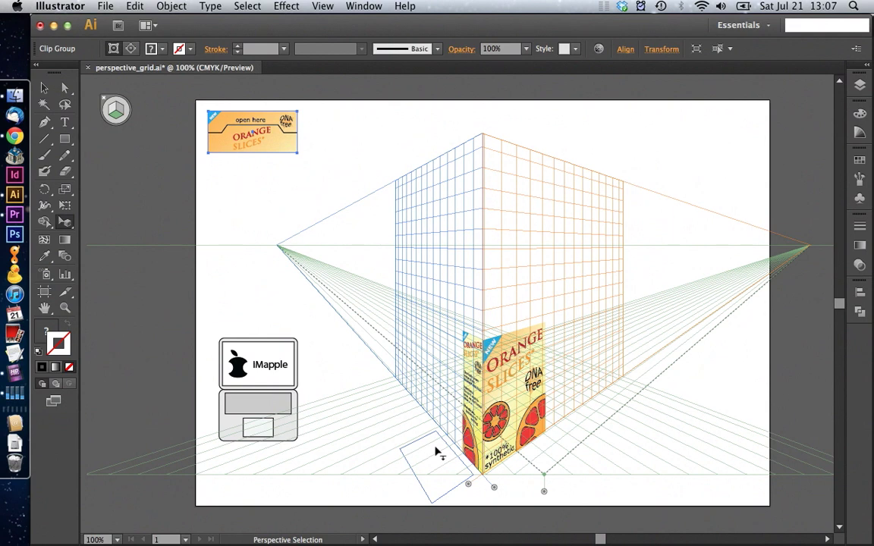
{"action": "left_click_drag", "start_coordinate": [437, 452], "coordinate": [434, 447]}
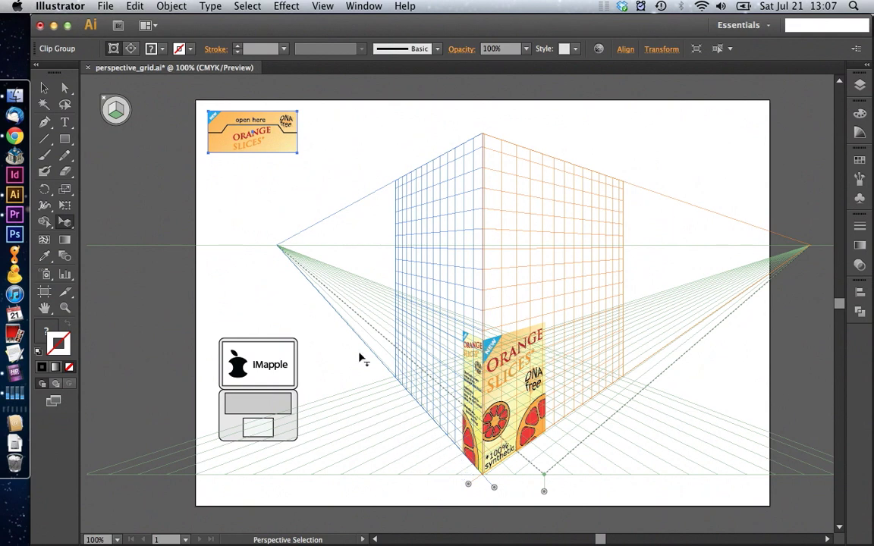
Rotate the 'open here' label 90° and lay it on the floor grid at the box base, zoomed in.
{"action": "left_click", "coordinate": [46, 89]}
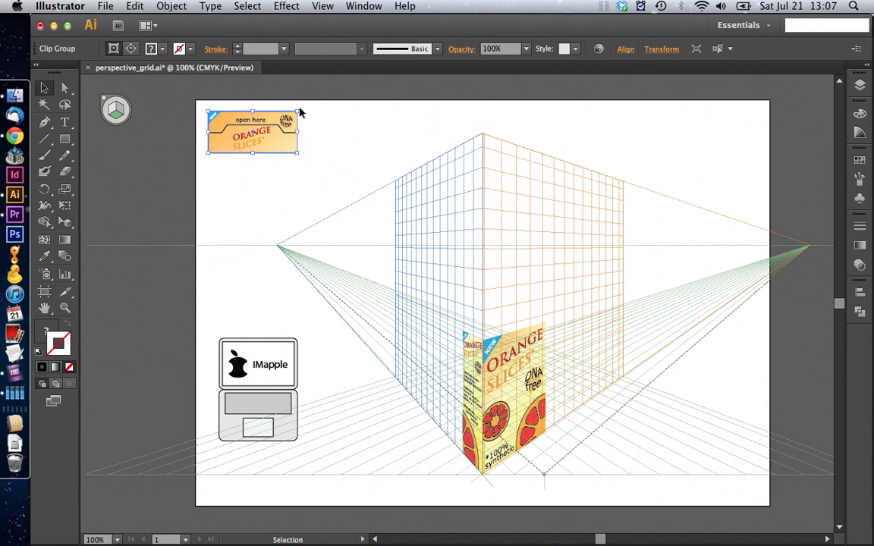
{"action": "left_click_drag", "start_coordinate": [299, 112], "coordinate": [264, 165]}
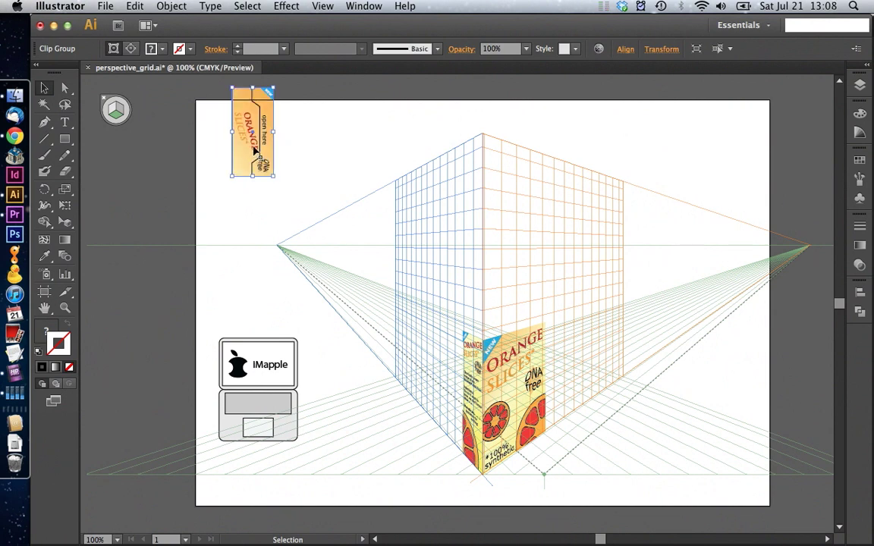
{"action": "key", "text": "shift+v"}
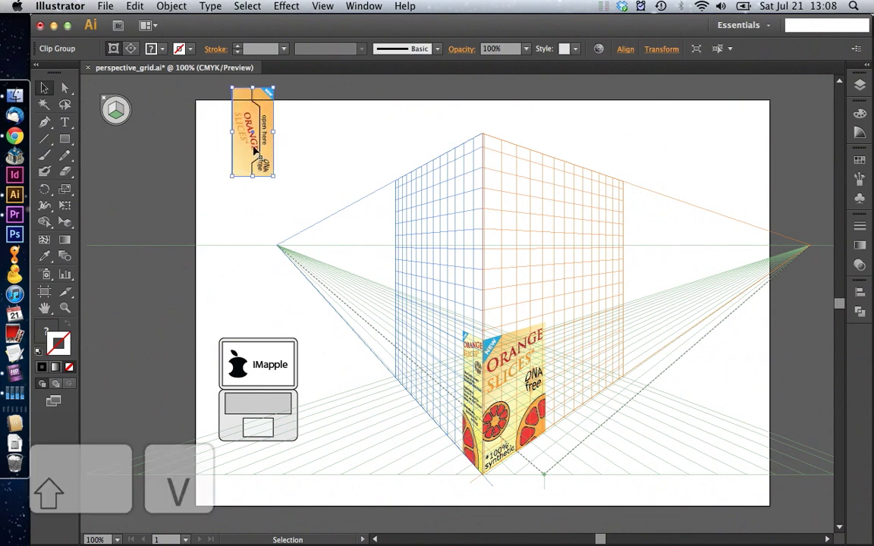
{"action": "left_click_drag", "start_coordinate": [256, 152], "coordinate": [498, 442]}
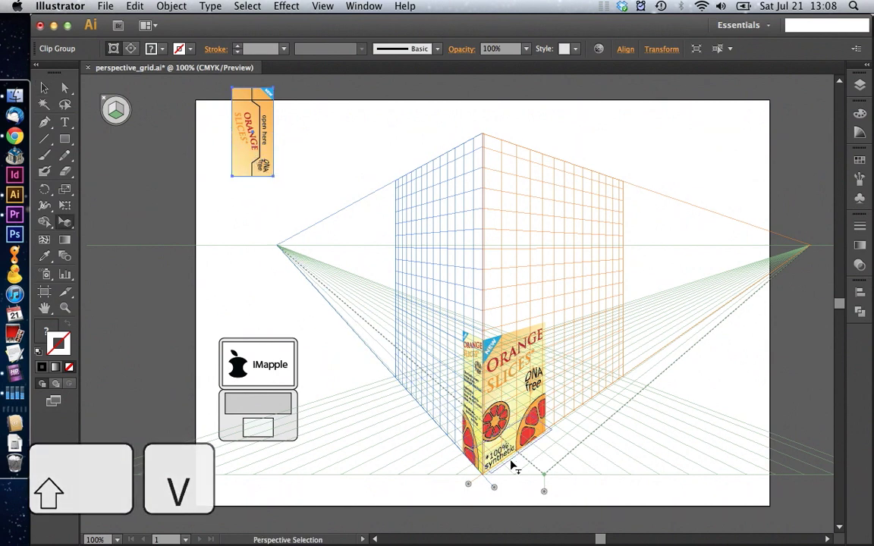
{"action": "left_click_drag", "start_coordinate": [498, 442], "coordinate": [523, 470]}
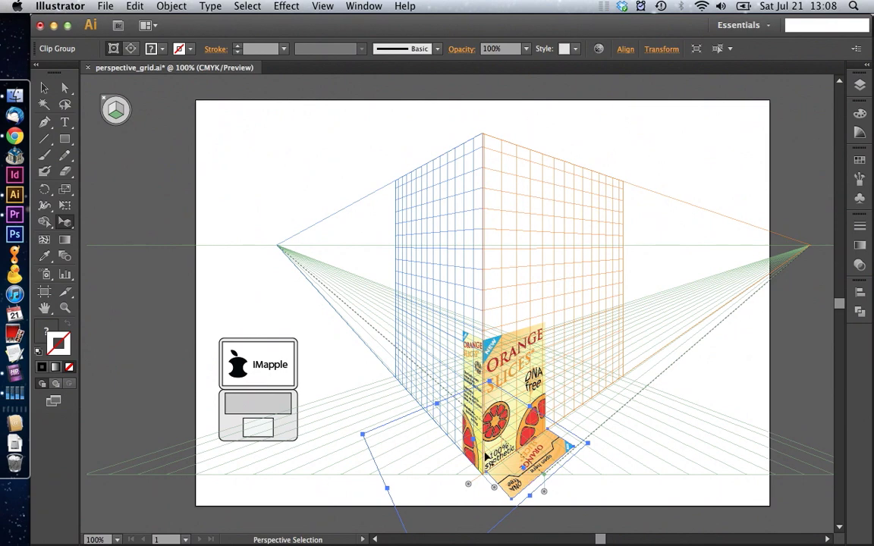
{"action": "left_click", "coordinate": [65, 308]}
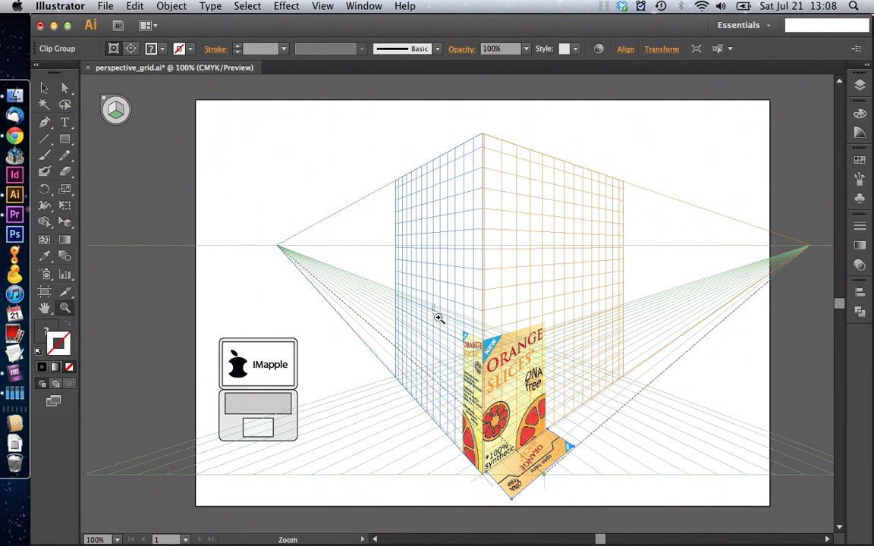
{"action": "left_click_drag", "start_coordinate": [439, 319], "coordinate": [611, 510]}
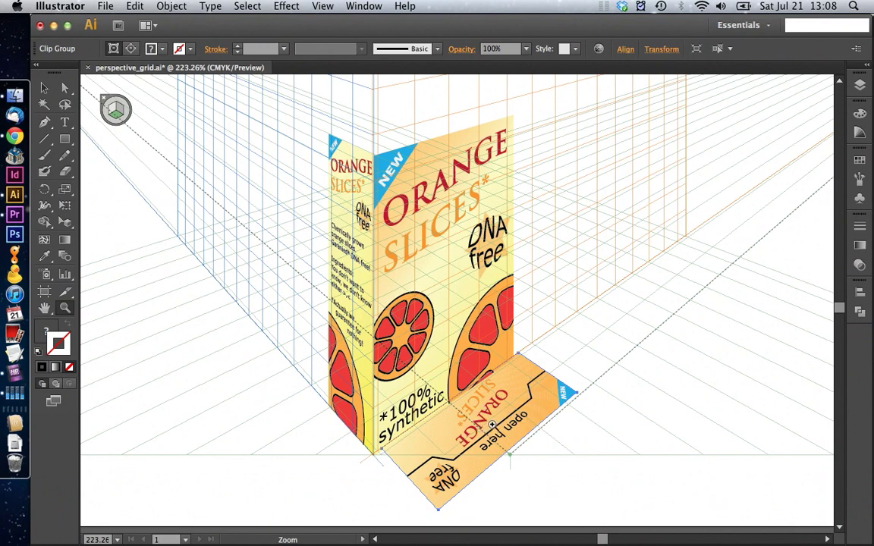
{"action": "key", "text": "shift+v"}
Slide the floor label along the ground plane to sit under the box.
{"action": "left_click_drag", "start_coordinate": [481, 430], "coordinate": [448, 402]}
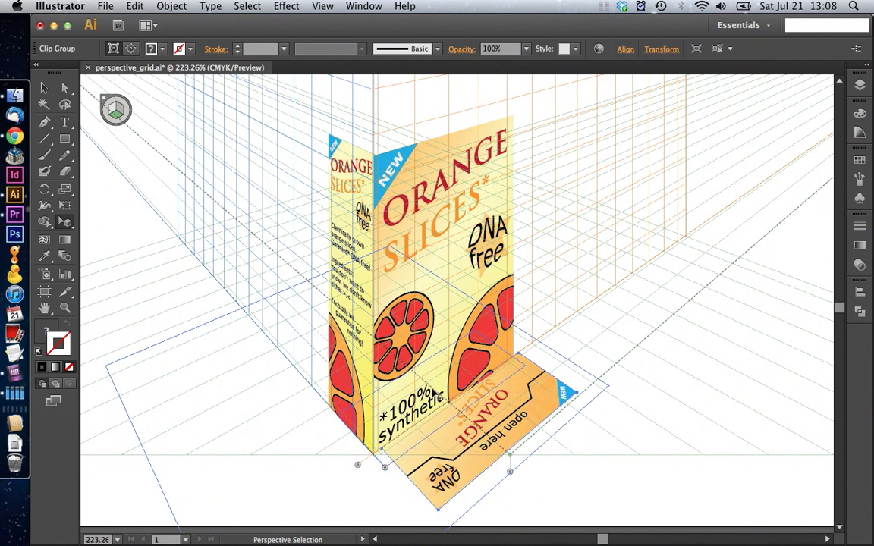
{"action": "left_click_drag", "start_coordinate": [448, 402], "coordinate": [453, 396]}
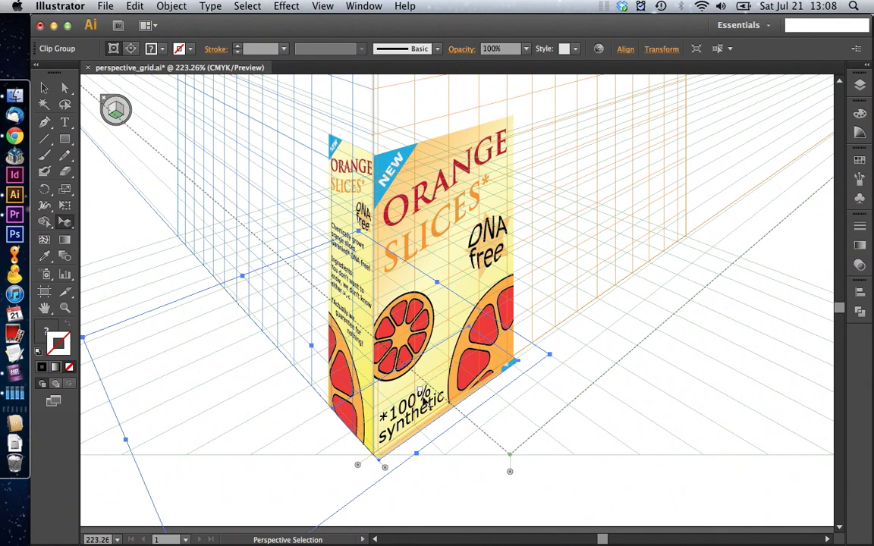
{"action": "left_click_drag", "start_coordinate": [426, 411], "coordinate": [438, 367]}
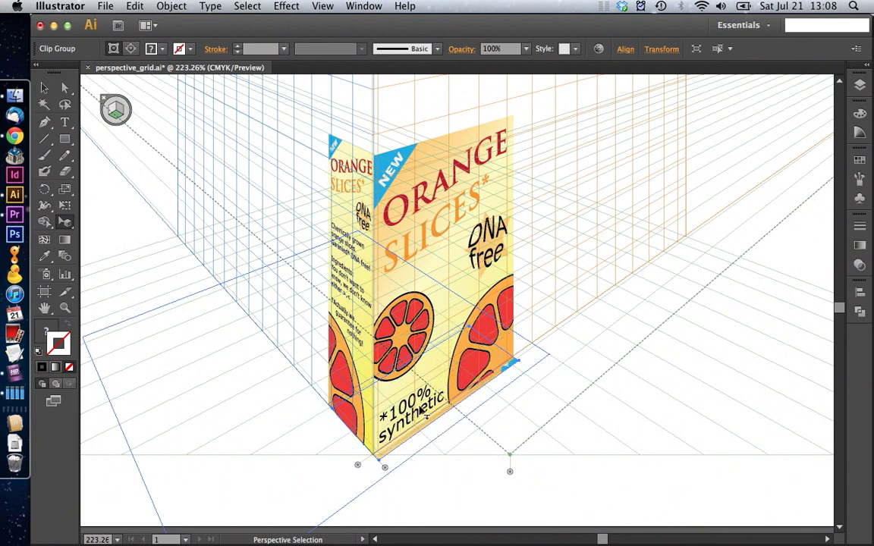
{"action": "left_click_drag", "start_coordinate": [438, 367], "coordinate": [426, 410]}
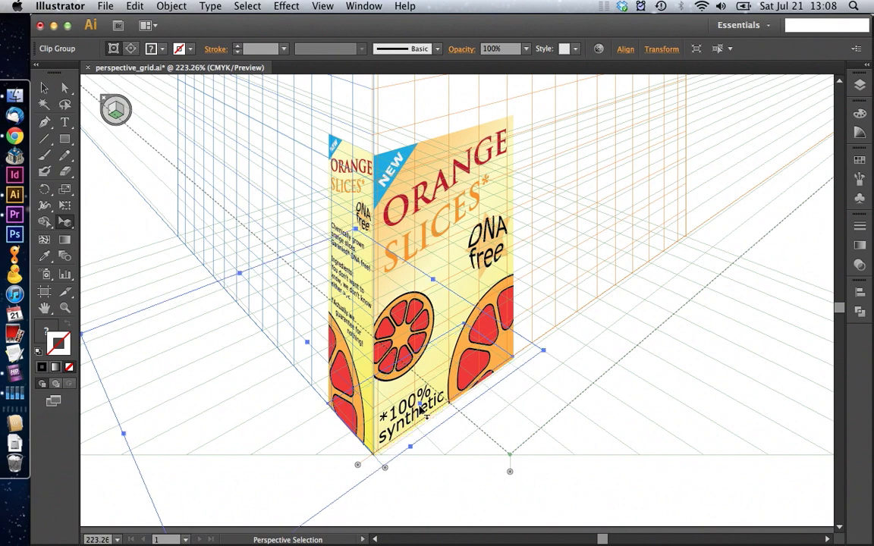
Lift the label perpendicular to its plane with key 5 until it aligns as the box top.
{"action": "key", "text": "5"}
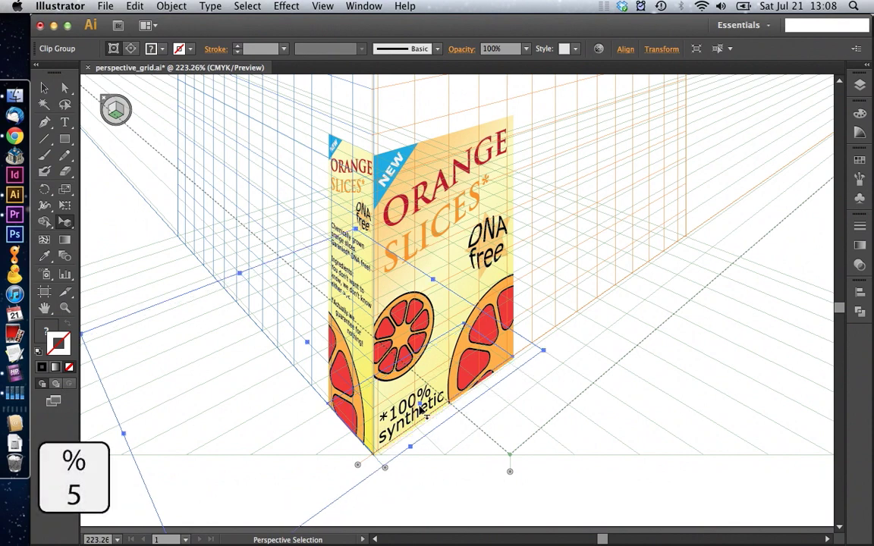
{"action": "mouse_move", "coordinate": [374, 373]}
{"action": "left_mouse_down"}
{"action": "mouse_move", "coordinate": [390, 319]}
{"action": "mouse_move", "coordinate": [370, 139]}
{"action": "left_mouse_up"}
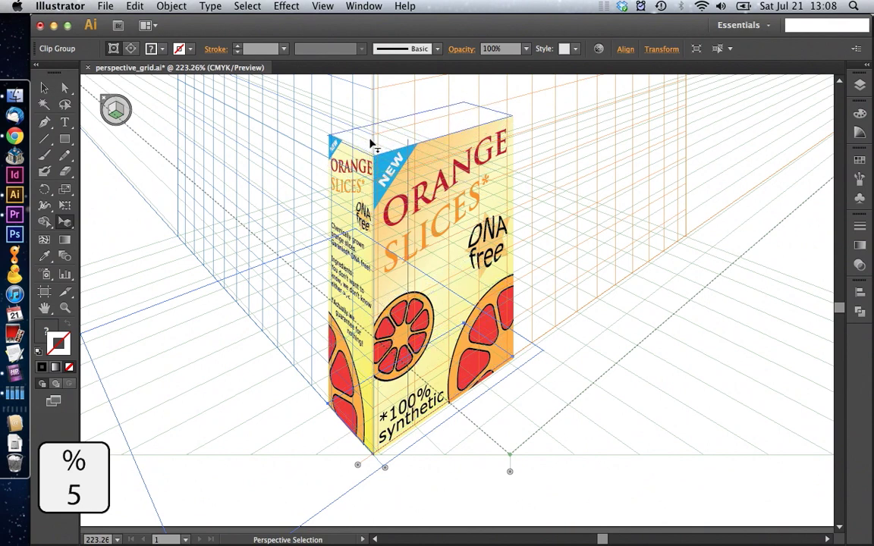
{"action": "left_click_drag", "start_coordinate": [370, 139], "coordinate": [369, 142]}
{"action": "left_click", "coordinate": [301, 252]}
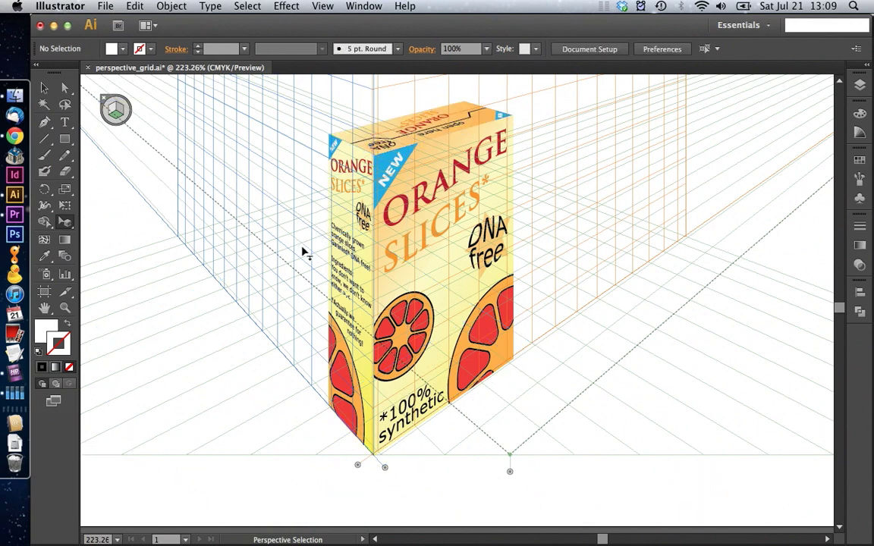
{"action": "left_click", "coordinate": [397, 247]}
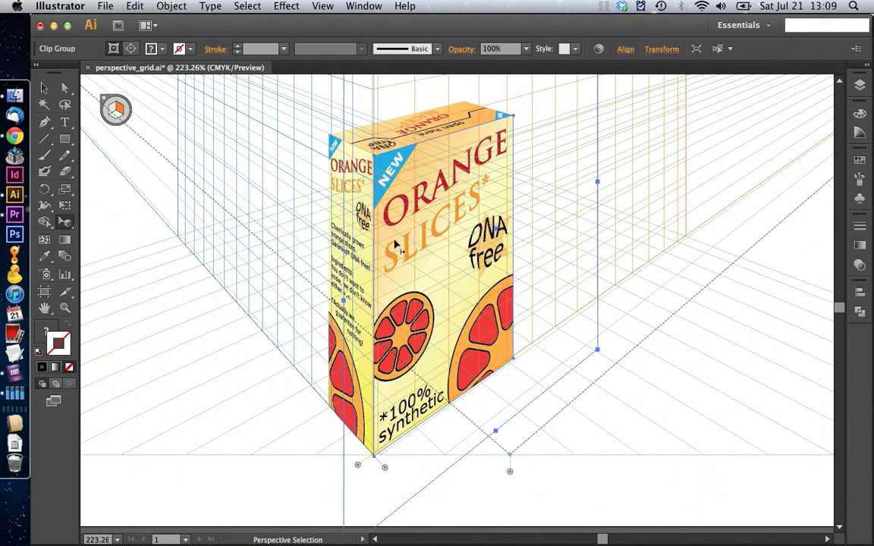
{"action": "left_click_drag", "start_coordinate": [398, 260], "coordinate": [400, 262]}
{"action": "left_click", "coordinate": [285, 336]}
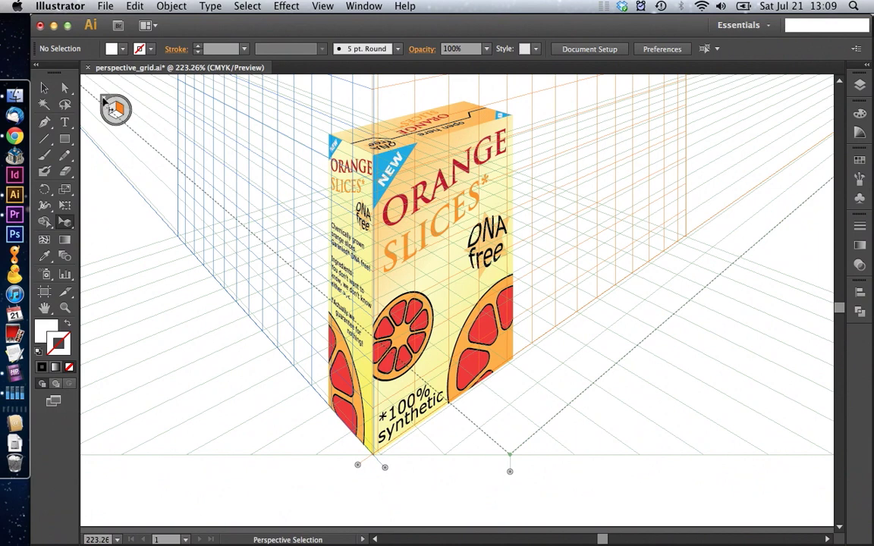
Hide the perspective grid and fit all artwork in the window.
{"action": "left_click", "coordinate": [105, 99]}
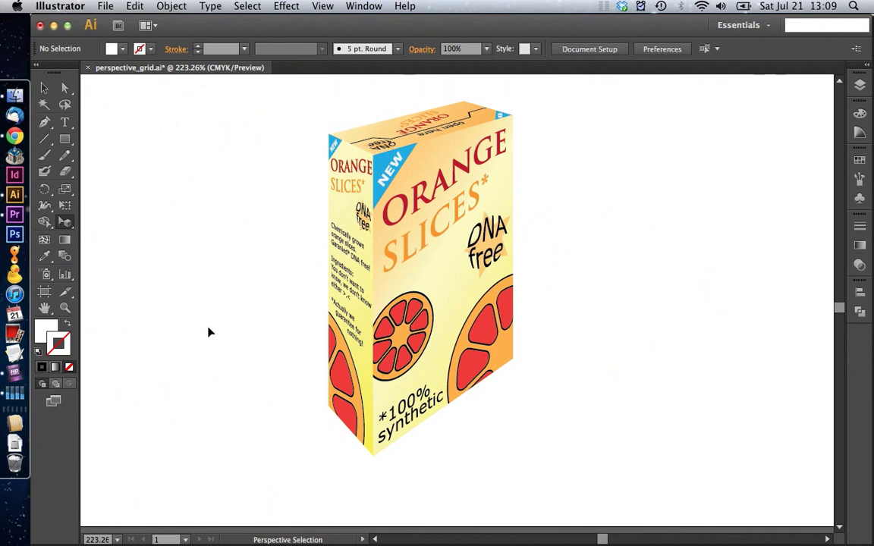
{"action": "left_click", "coordinate": [322, 6]}
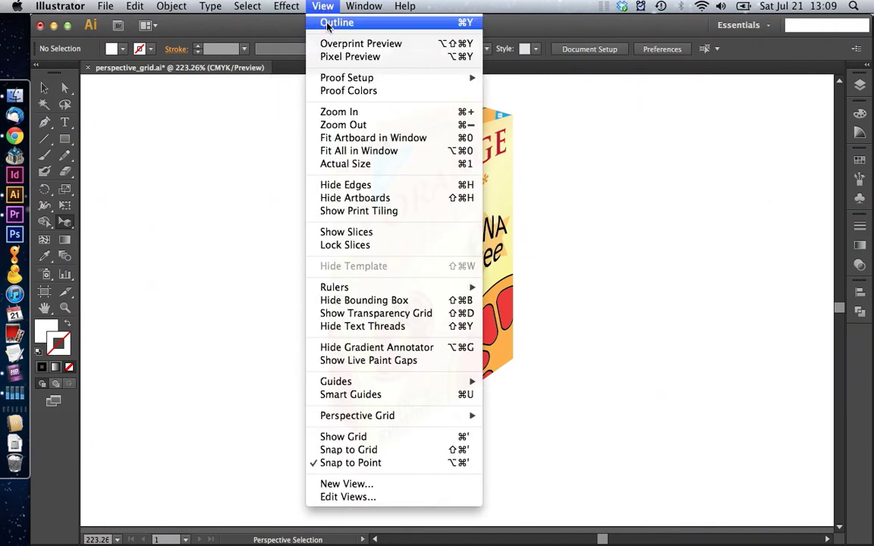
{"action": "left_click", "coordinate": [367, 154]}
Copy the iMapple laptop group and paste it into a new untitled A4 document.
{"action": "key", "text": "super+c"}
{"action": "left_click_drag", "start_coordinate": [152, 287], "coordinate": [297, 484]}
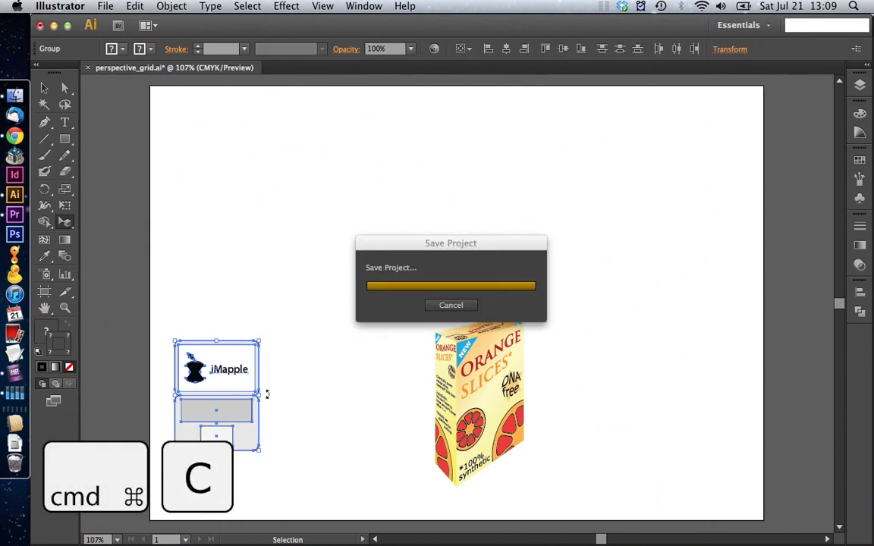
{"action": "left_click", "coordinate": [105, 6]}
{"action": "left_click", "coordinate": [120, 22]}
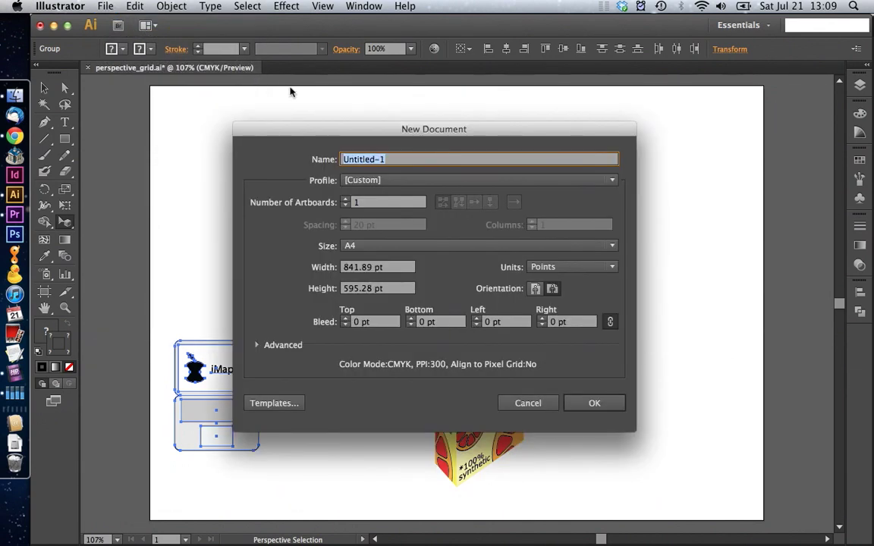
{"action": "left_click", "coordinate": [585, 403]}
{"action": "key", "text": "ctrl+v"}
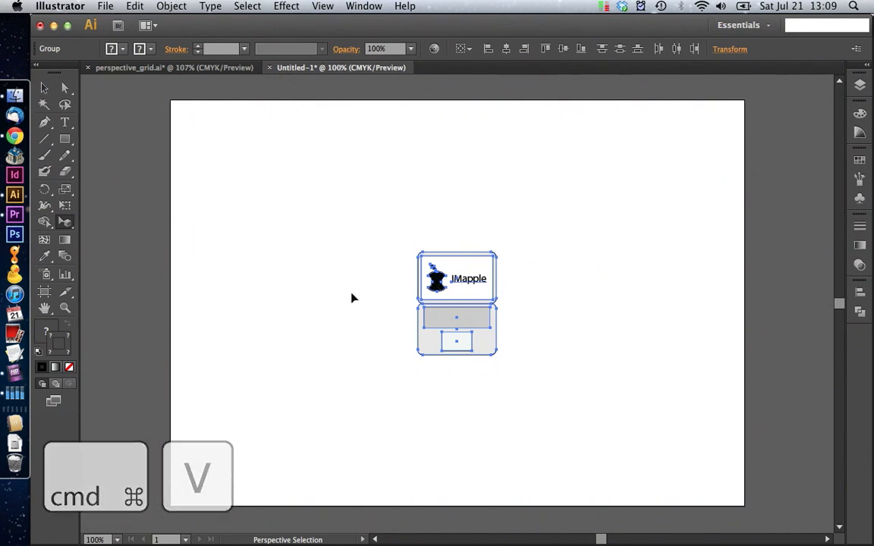
{"action": "left_click", "coordinate": [391, 304]}
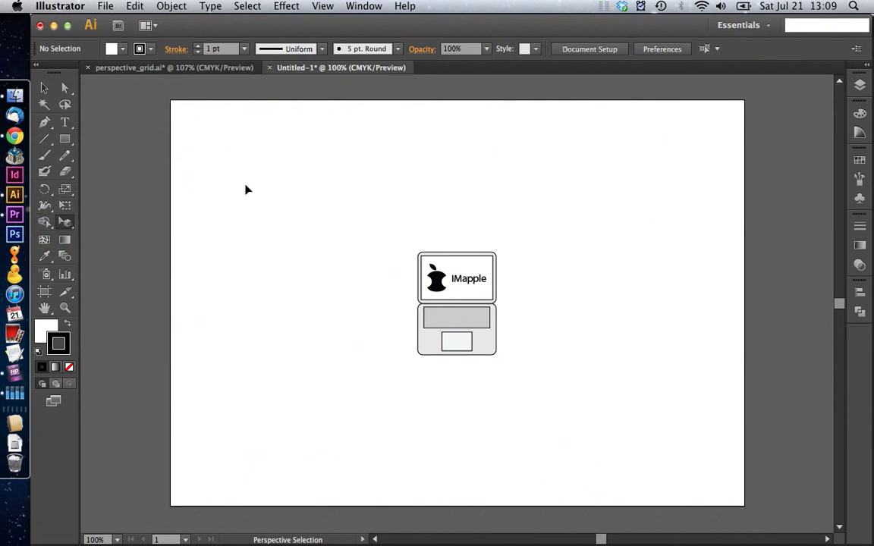
In the new document, turn on the two-point grid and drag the left vanishing point rightward.
{"action": "key", "text": "v"}
{"action": "mouse_move", "coordinate": [384, 222]}
{"action": "left_mouse_down"}
{"action": "mouse_move", "coordinate": [461, 325]}
{"action": "mouse_move", "coordinate": [234, 220]}
{"action": "left_mouse_up"}
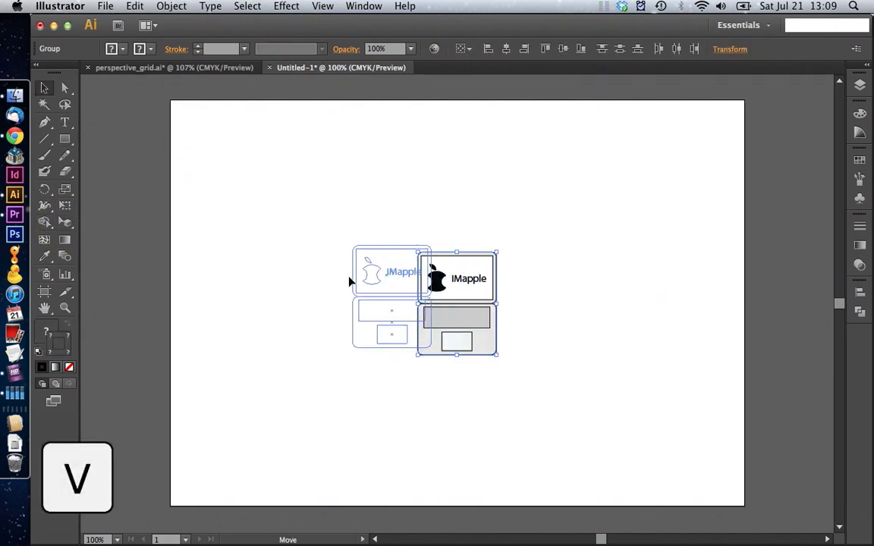
{"action": "left_click", "coordinate": [318, 226]}
{"action": "left_click", "coordinate": [64, 221]}
{"action": "left_click", "coordinate": [96, 225]}
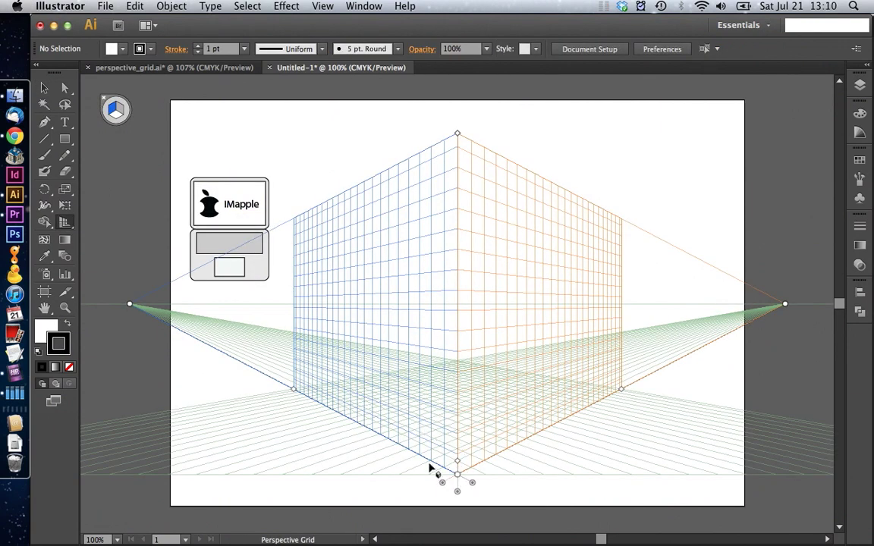
{"action": "left_click_drag", "start_coordinate": [129, 306], "coordinate": [235, 305]}
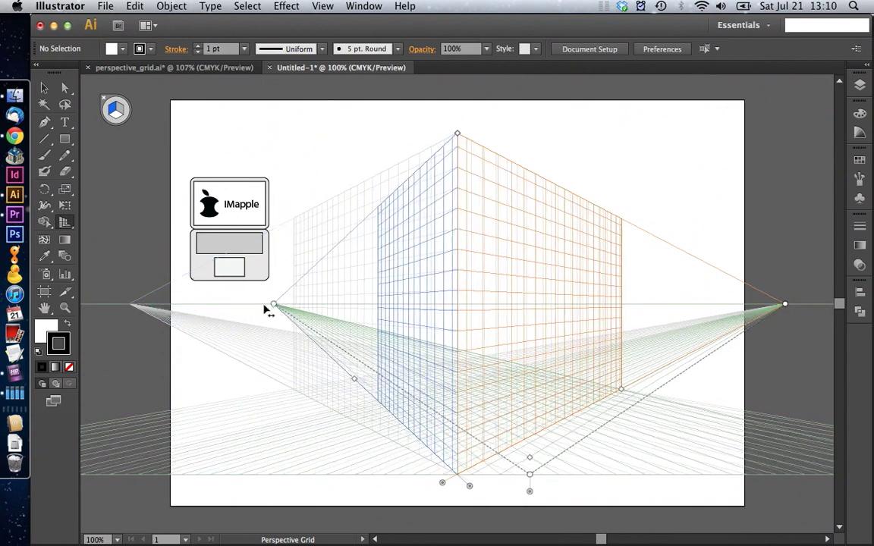
{"action": "left_click_drag", "start_coordinate": [792, 308], "coordinate": [789, 280]}
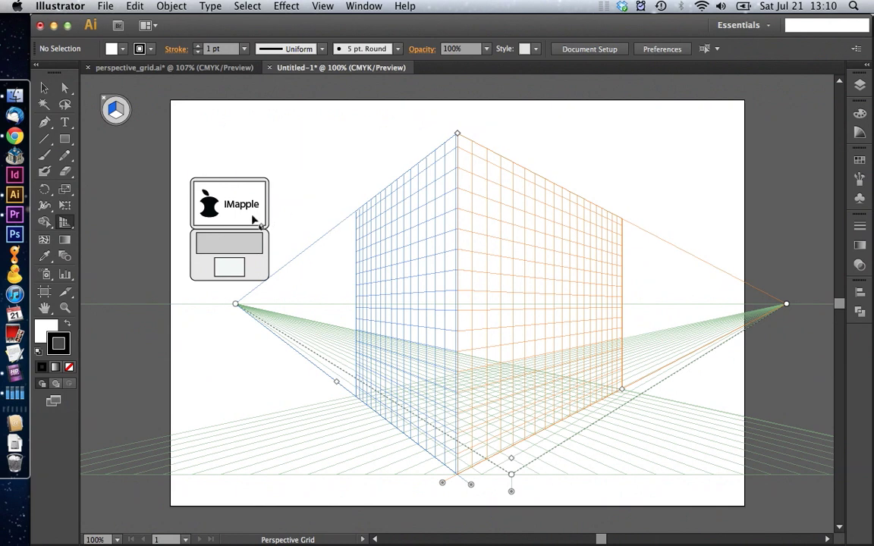
{"action": "left_click_drag", "start_coordinate": [66, 225], "coordinate": [102, 238]}
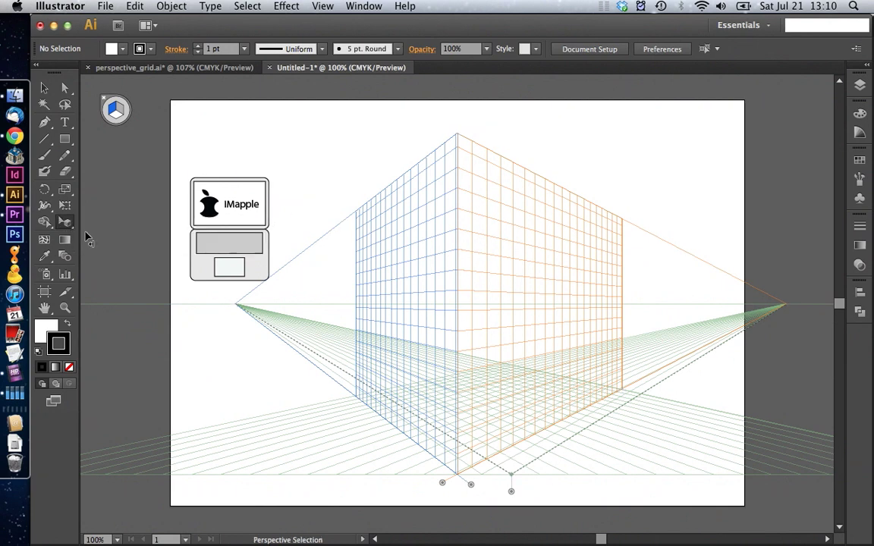
Drag the IMapple screen group onto the grid, making it stand on the right plane (3) near the bottom corner.
{"action": "left_click", "coordinate": [225, 210]}
{"action": "mouse_move", "coordinate": [224, 211]}
{"action": "left_mouse_down"}
{"action": "mouse_move", "coordinate": [234, 192]}
{"action": "mouse_move", "coordinate": [230, 197]}
{"action": "left_mouse_up"}
{"action": "left_click", "coordinate": [65, 141]}
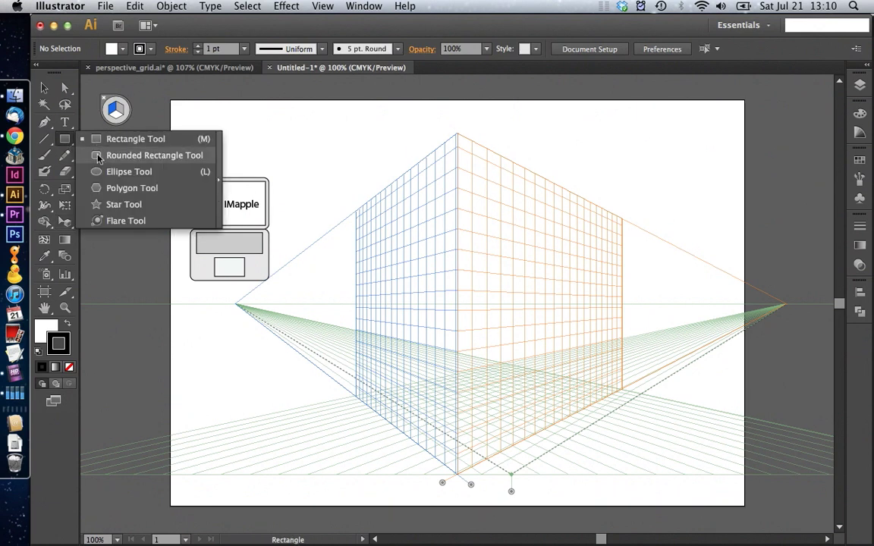
{"action": "left_click", "coordinate": [251, 173]}
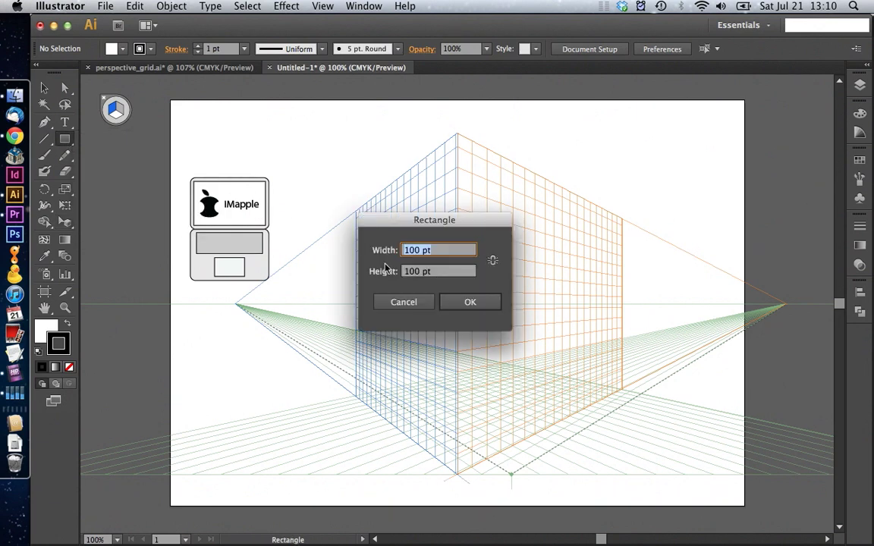
{"action": "left_click", "coordinate": [403, 303]}
{"action": "key", "text": "shift+v"}
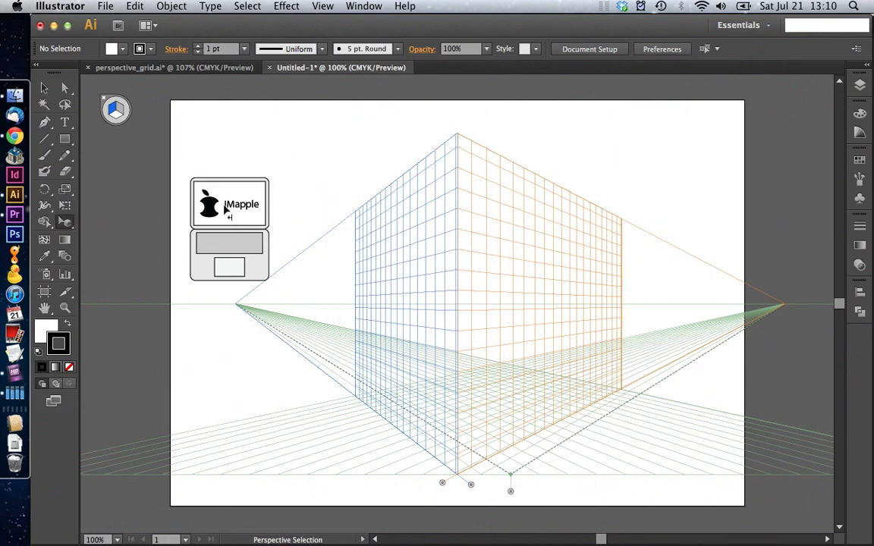
{"action": "left_click_drag", "start_coordinate": [232, 238], "coordinate": [434, 426]}
{"action": "left_click_drag", "start_coordinate": [434, 426], "coordinate": [507, 431]}
{"action": "key", "text": "3"}
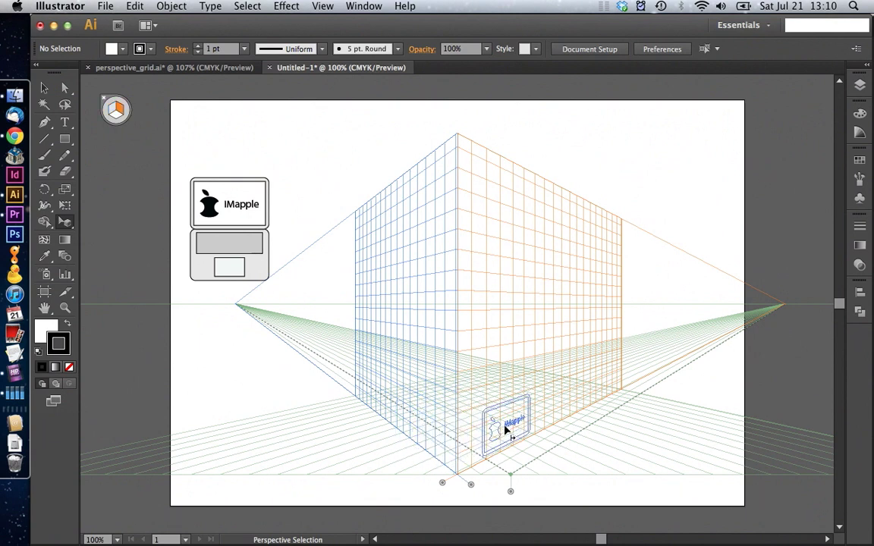
{"action": "left_click_drag", "start_coordinate": [505, 428], "coordinate": [505, 431]}
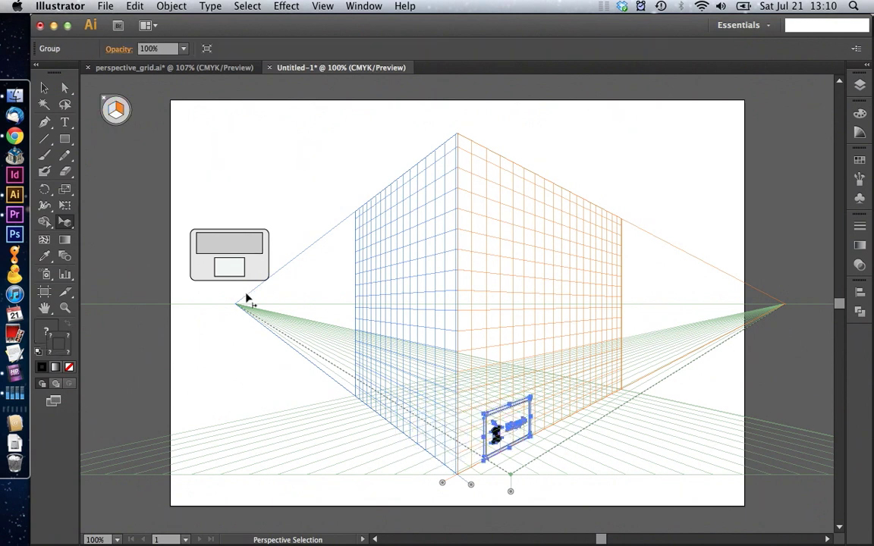
{"action": "left_click", "coordinate": [218, 240]}
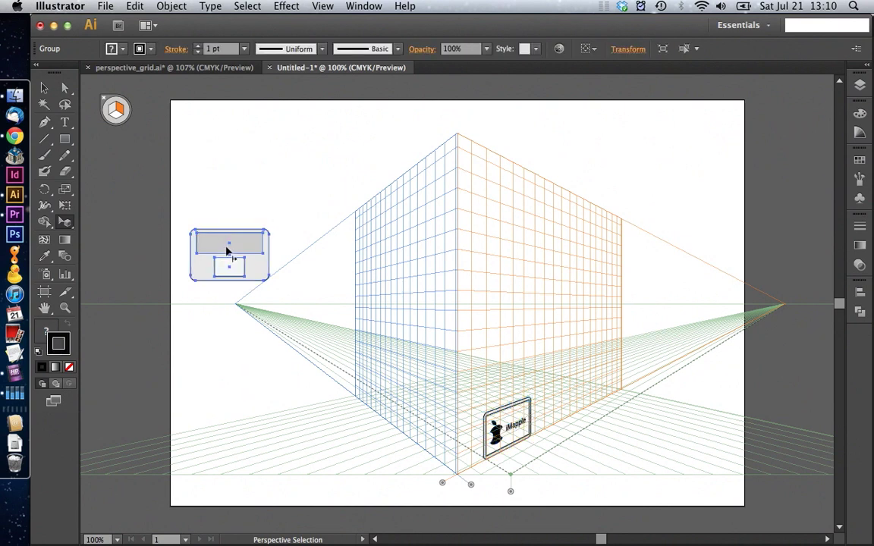
Rotate the laptop base 90° and lay it on the floor plane at the foot of the screen.
{"action": "left_click_drag", "start_coordinate": [230, 243], "coordinate": [534, 472]}
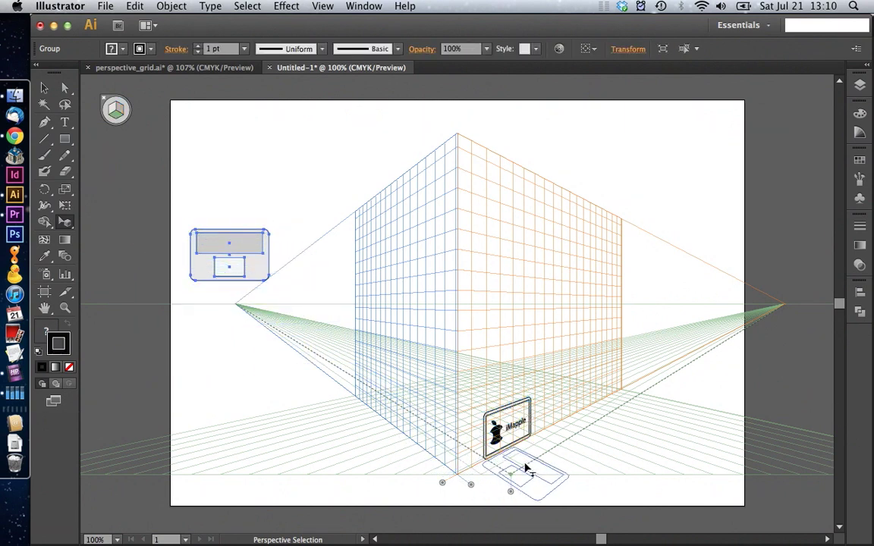
{"action": "left_click_drag", "start_coordinate": [533, 472], "coordinate": [311, 324]}
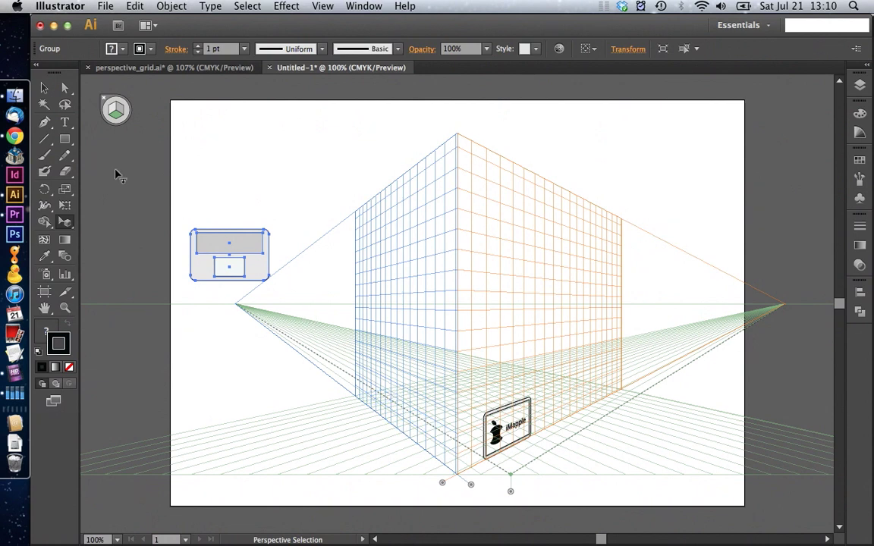
{"action": "key", "text": "v"}
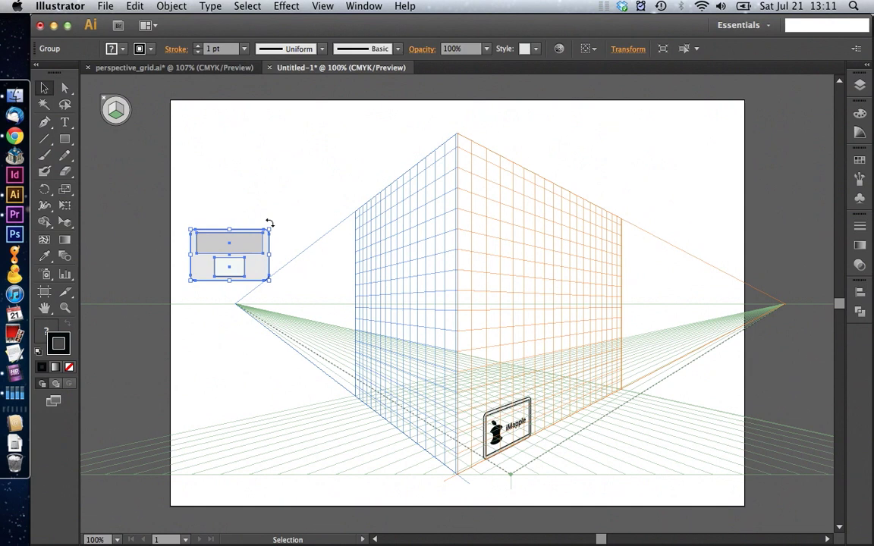
{"action": "left_click_drag", "start_coordinate": [270, 223], "coordinate": [207, 197]}
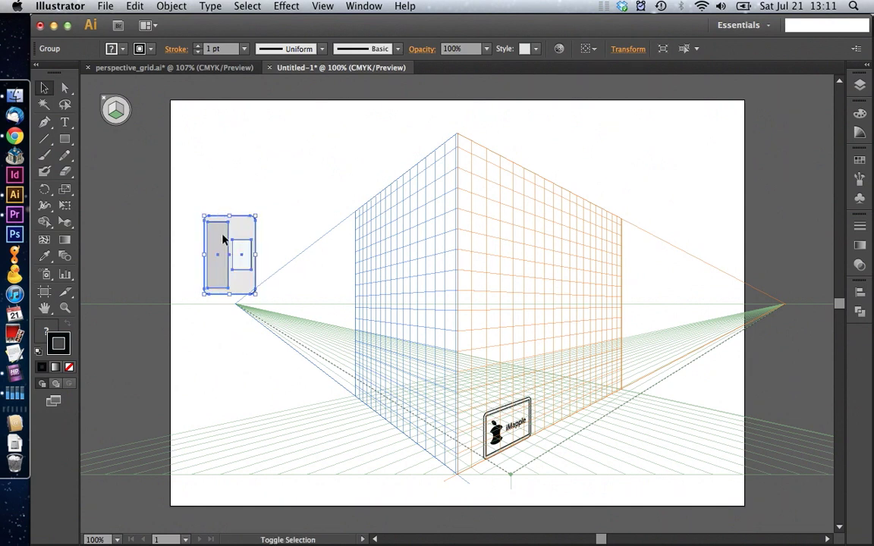
{"action": "key", "text": "shift+v"}
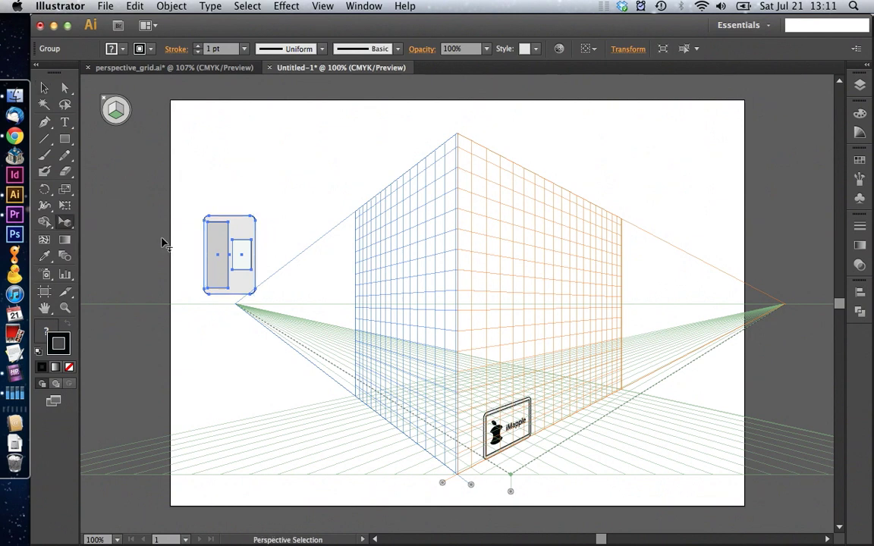
{"action": "mouse_move", "coordinate": [227, 238]}
{"action": "left_mouse_down"}
{"action": "mouse_move", "coordinate": [526, 461]}
{"action": "mouse_move", "coordinate": [537, 453]}
{"action": "left_mouse_up"}
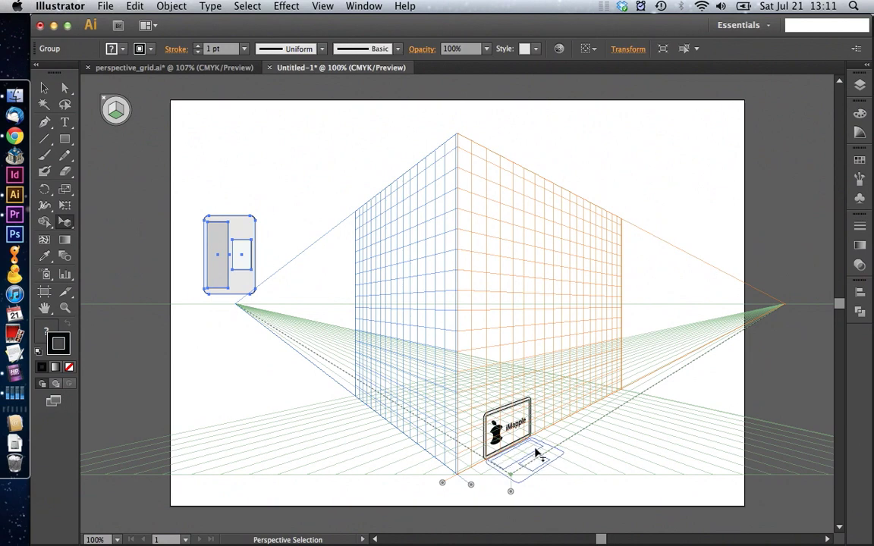
{"action": "left_click_drag", "start_coordinate": [537, 453], "coordinate": [537, 453]}
Marquee-zoom in close on the perspective laptop.
{"action": "key", "text": "z"}
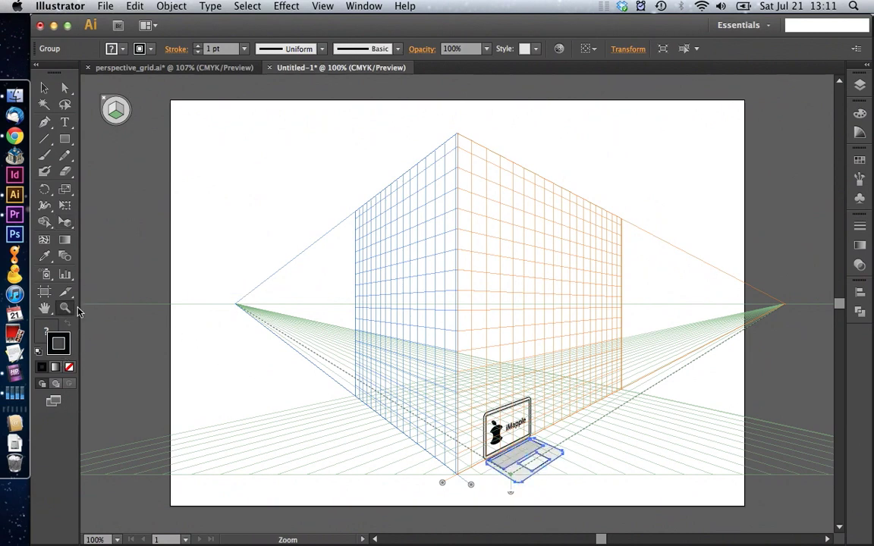
{"action": "left_click_drag", "start_coordinate": [457, 396], "coordinate": [622, 511]}
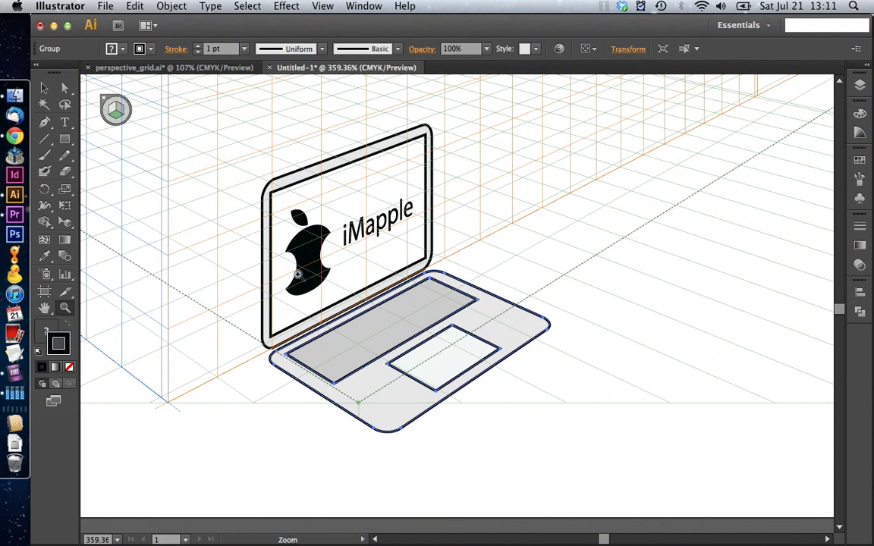
{"action": "left_click", "coordinate": [44, 89]}
{"action": "left_click_drag", "start_coordinate": [203, 139], "coordinate": [560, 458]}
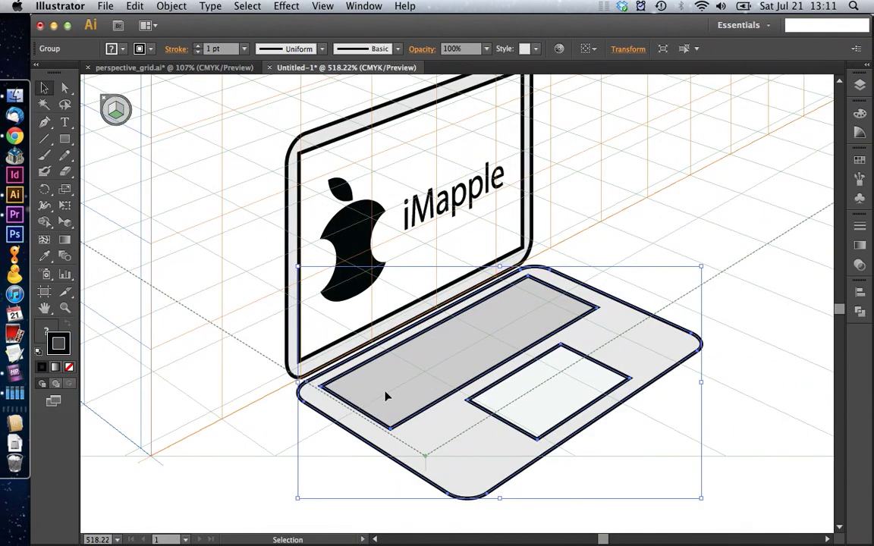
Test-drag the base across the grid with Perspective Selection, return it to the screen's bottom edge, and deselect.
{"action": "left_click", "coordinate": [66, 228]}
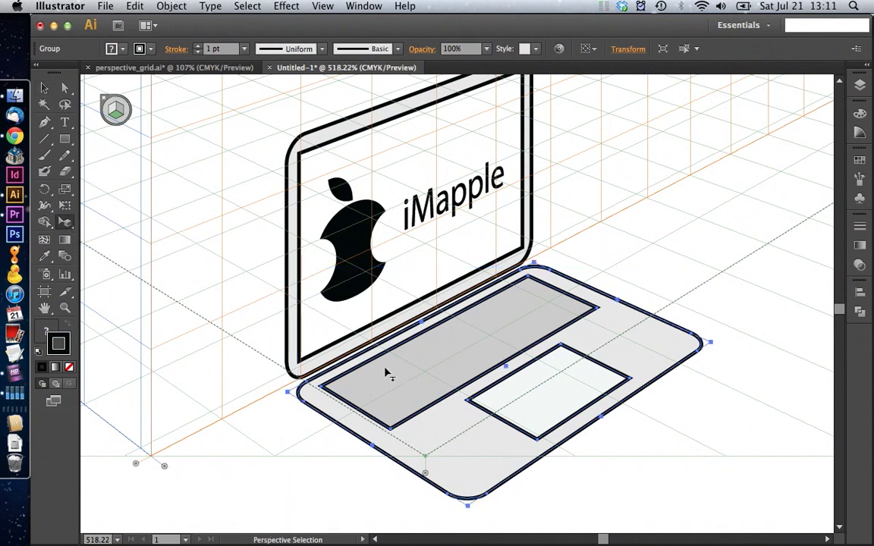
{"action": "left_click_drag", "start_coordinate": [371, 410], "coordinate": [493, 282]}
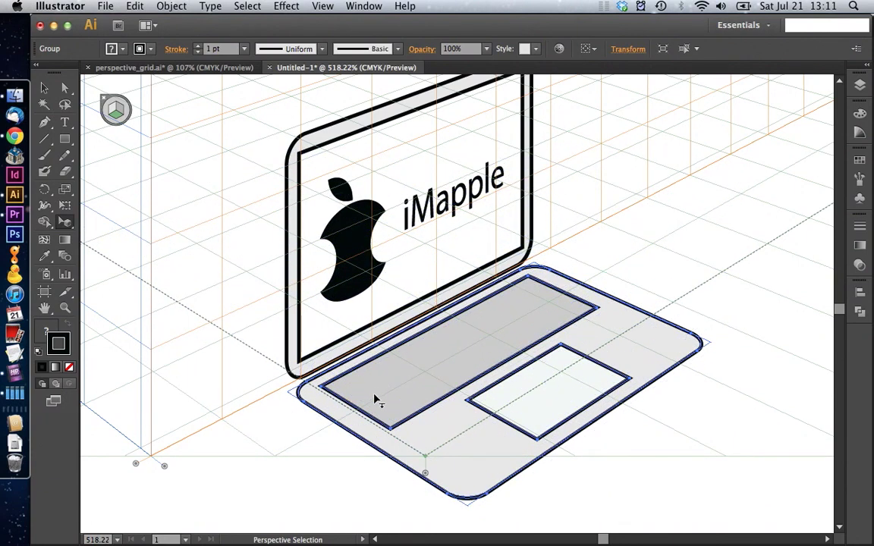
{"action": "left_click_drag", "start_coordinate": [493, 282], "coordinate": [375, 400]}
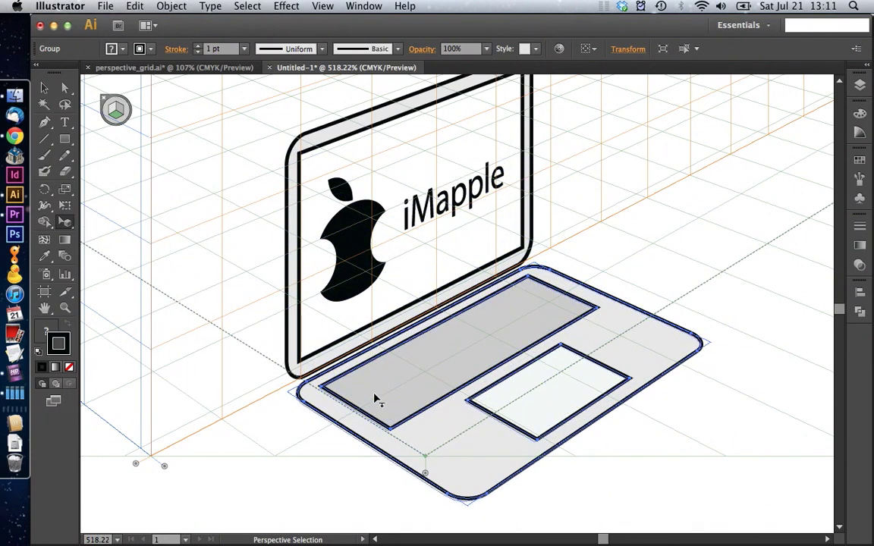
{"action": "left_click", "coordinate": [289, 453]}
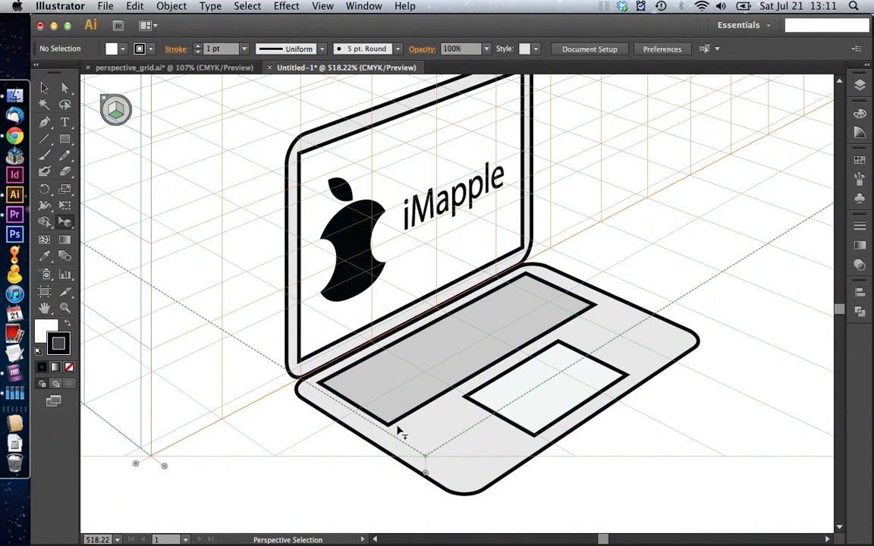
{"action": "left_click", "coordinate": [317, 7]}
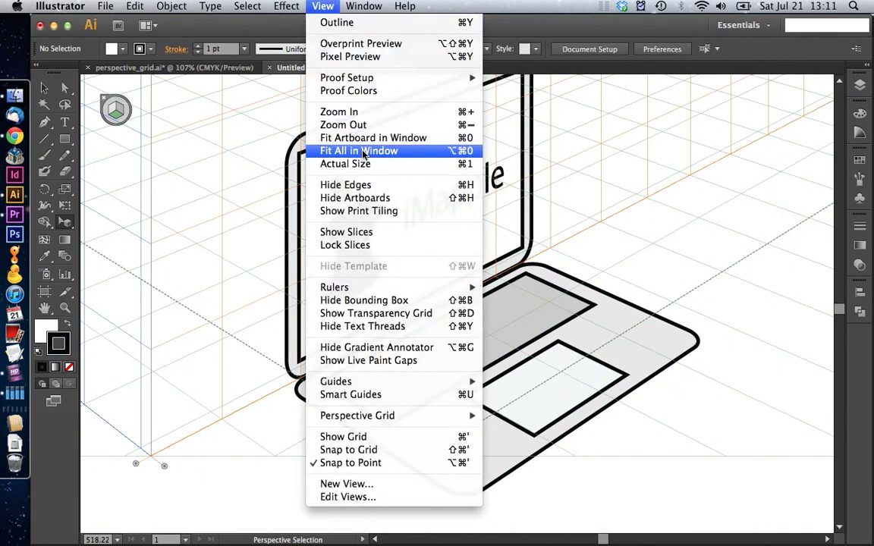
Fit the whole artwork in the window and hide the perspective grid.
{"action": "left_click", "coordinate": [341, 130]}
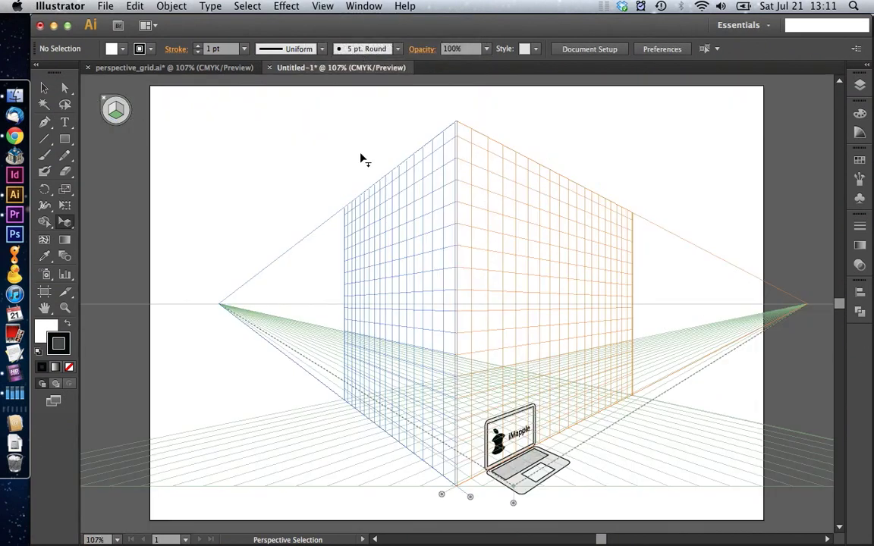
{"action": "left_click", "coordinate": [106, 98]}
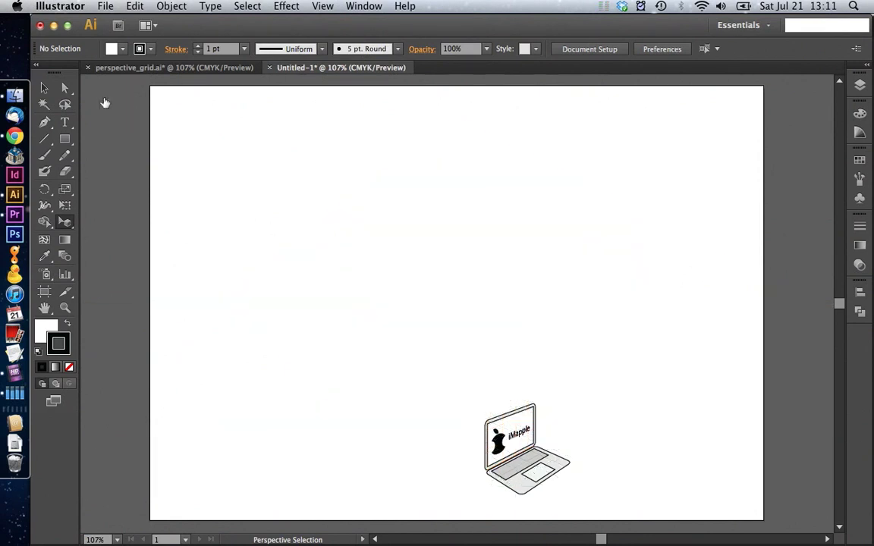
{"action": "left_click", "coordinate": [44, 88]}
Expand the selected laptop, scale it up from a corner, and move it to the artboard centre.
{"action": "left_click_drag", "start_coordinate": [222, 199], "coordinate": [627, 509]}
{"action": "left_click_drag", "start_coordinate": [510, 467], "coordinate": [445, 273]}
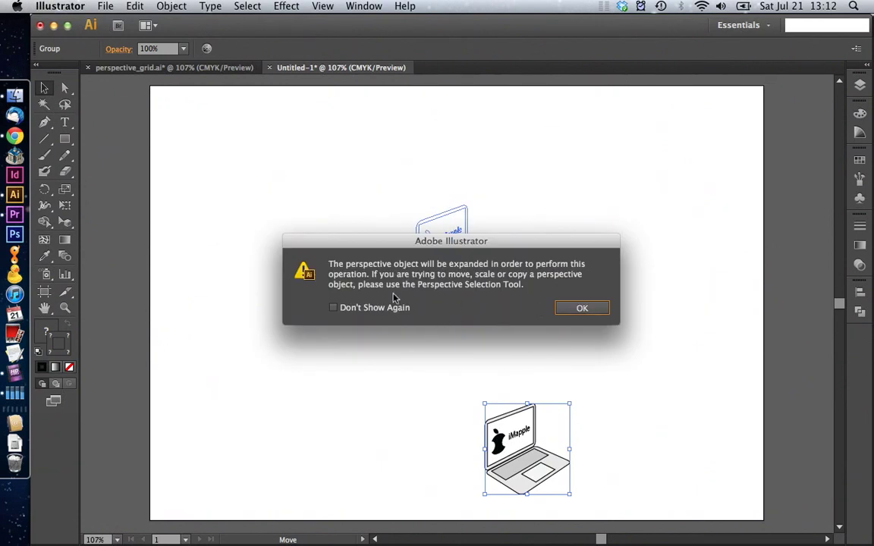
{"action": "left_click", "coordinate": [581, 309]}
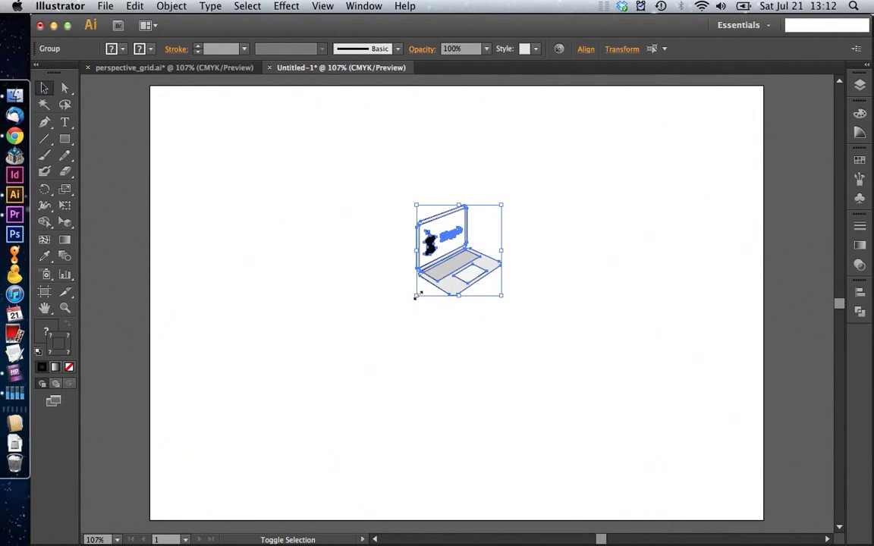
{"action": "left_click_drag", "start_coordinate": [416, 296], "coordinate": [289, 384]}
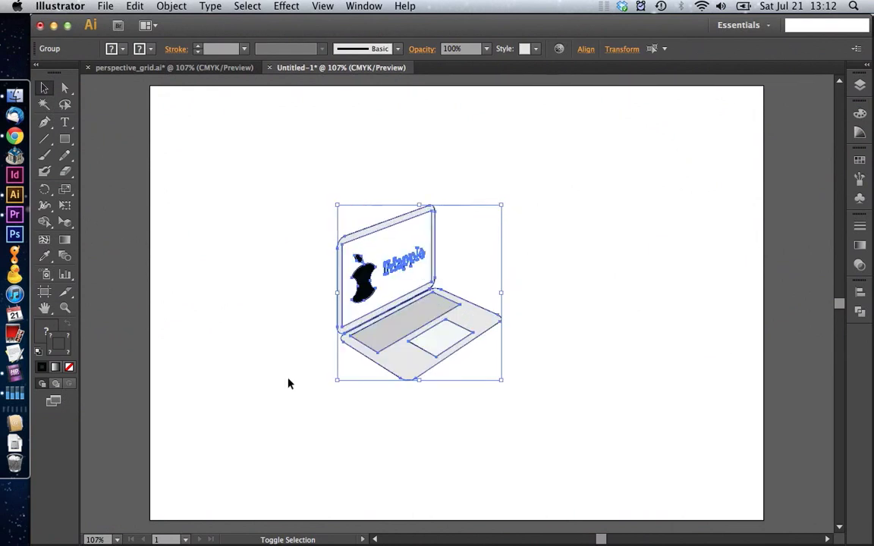
{"action": "left_click_drag", "start_coordinate": [243, 210], "coordinate": [517, 421]}
{"action": "left_click_drag", "start_coordinate": [420, 355], "coordinate": [493, 295]}
{"action": "left_click", "coordinate": [445, 371]}
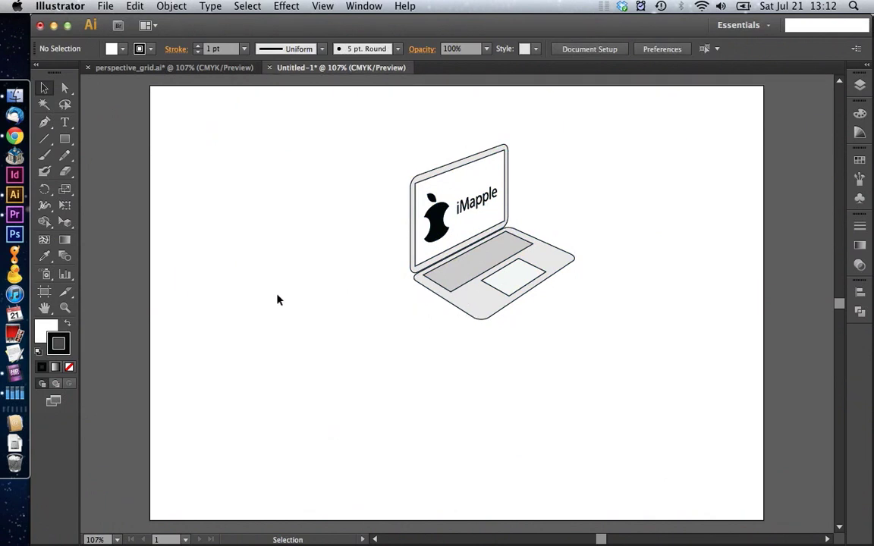
Zoom in on the laptop's lower half and draw the wedge-shaped underside with the Pen tool.
{"action": "left_click", "coordinate": [65, 308]}
{"action": "left_click_drag", "start_coordinate": [348, 238], "coordinate": [517, 357]}
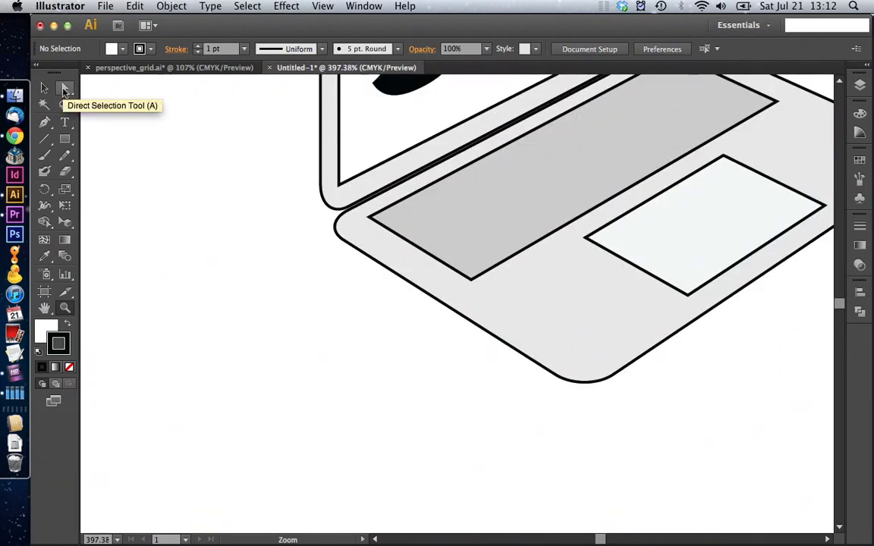
{"action": "left_click", "coordinate": [44, 121]}
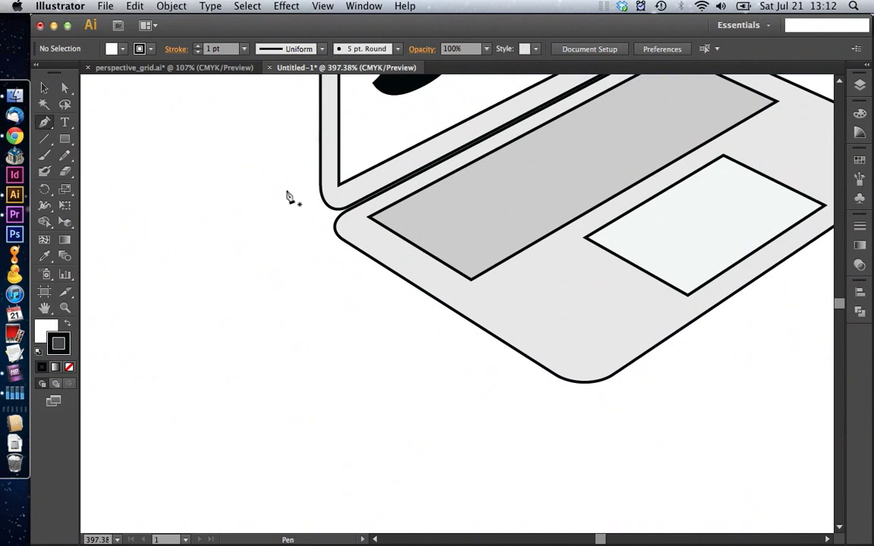
{"action": "left_click", "coordinate": [567, 375]}
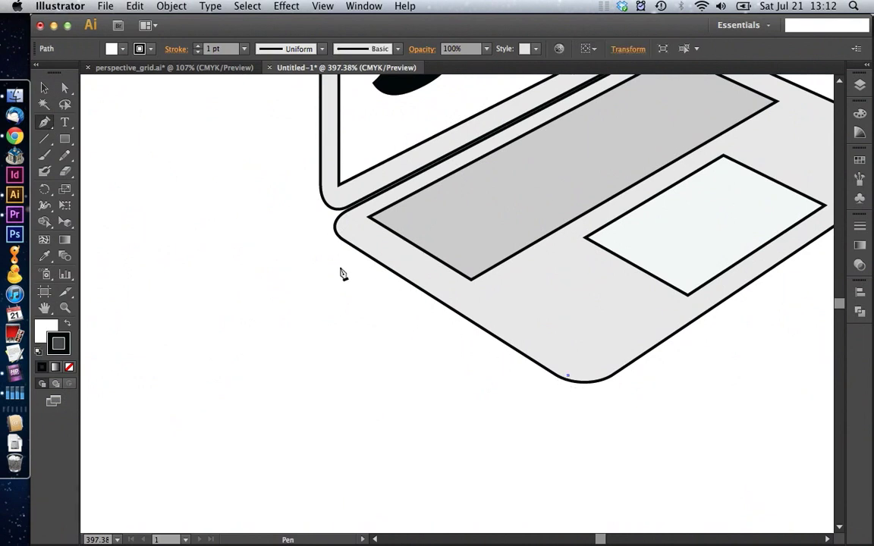
{"action": "left_click_drag", "start_coordinate": [335, 257], "coordinate": [351, 213]}
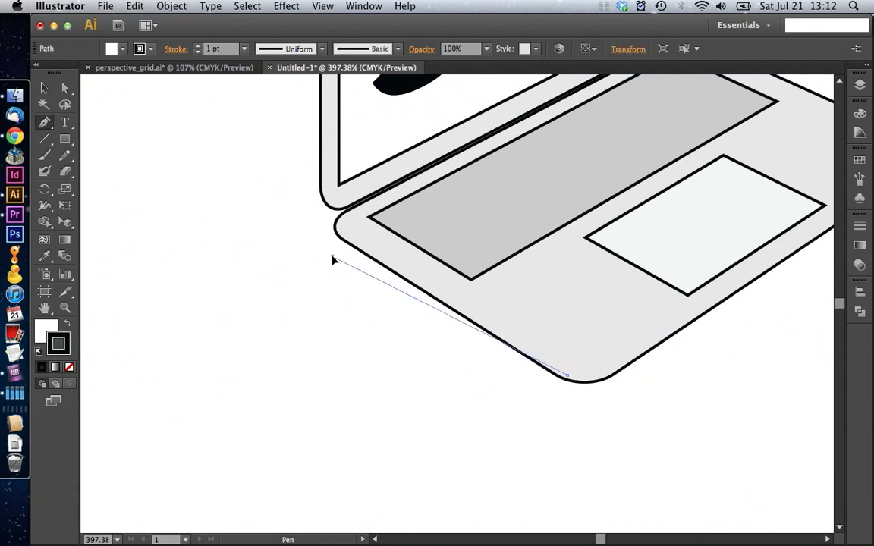
{"action": "left_click", "coordinate": [352, 213]}
Send the underside shape to the back and sample the laptop's light grey as its fill.
{"action": "key", "text": "a"}
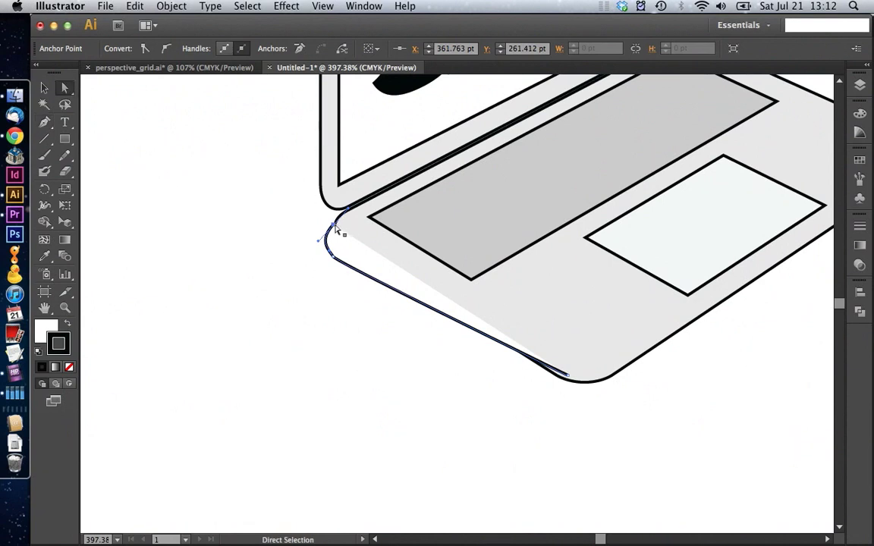
{"action": "key", "text": "v"}
{"action": "right_click", "coordinate": [359, 272]}
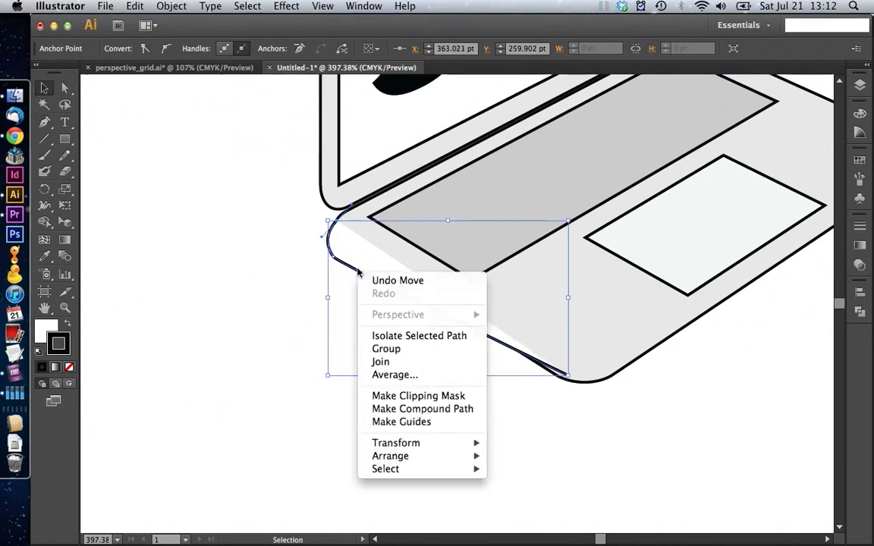
{"action": "mouse_move", "coordinate": [390, 457]}
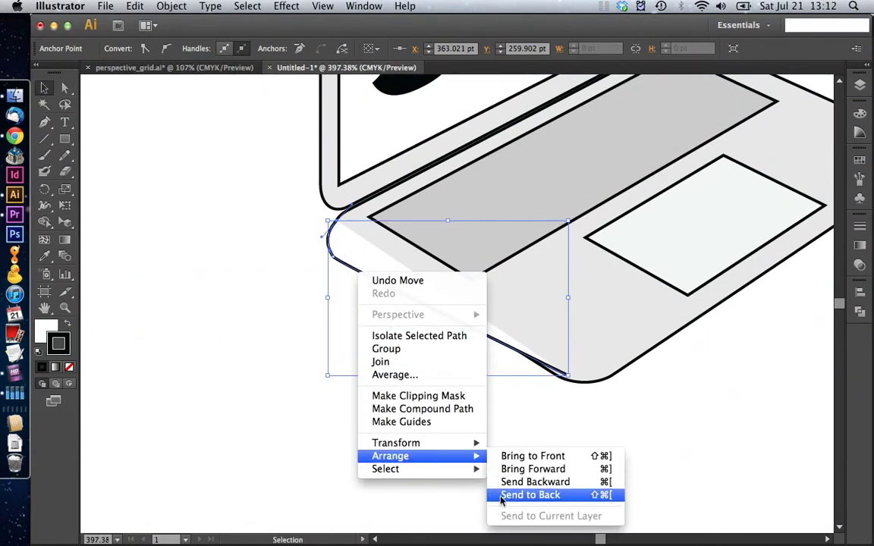
{"action": "left_click", "coordinate": [501, 497]}
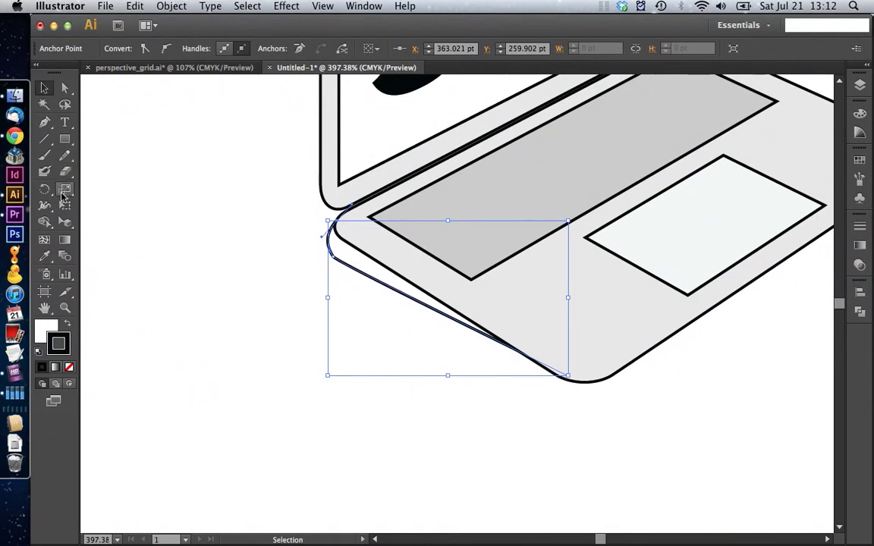
{"action": "left_click", "coordinate": [45, 258]}
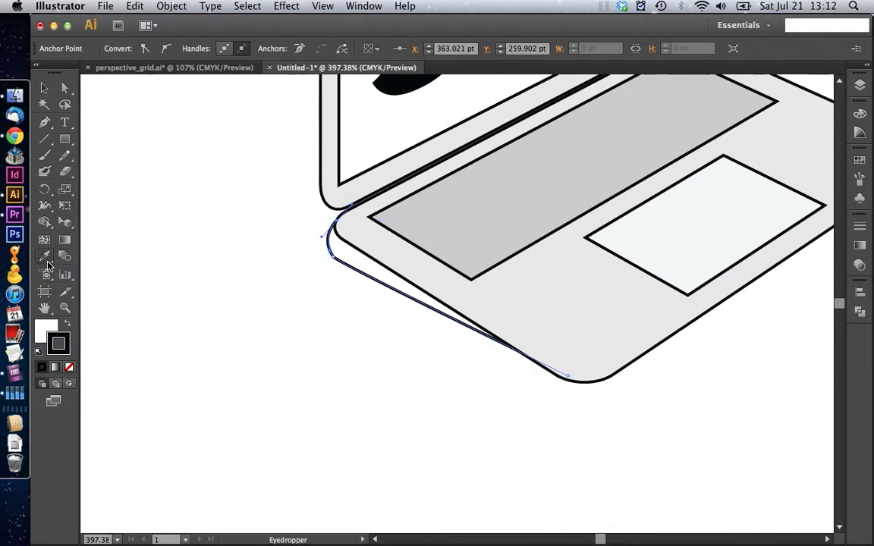
{"action": "left_click", "coordinate": [499, 296]}
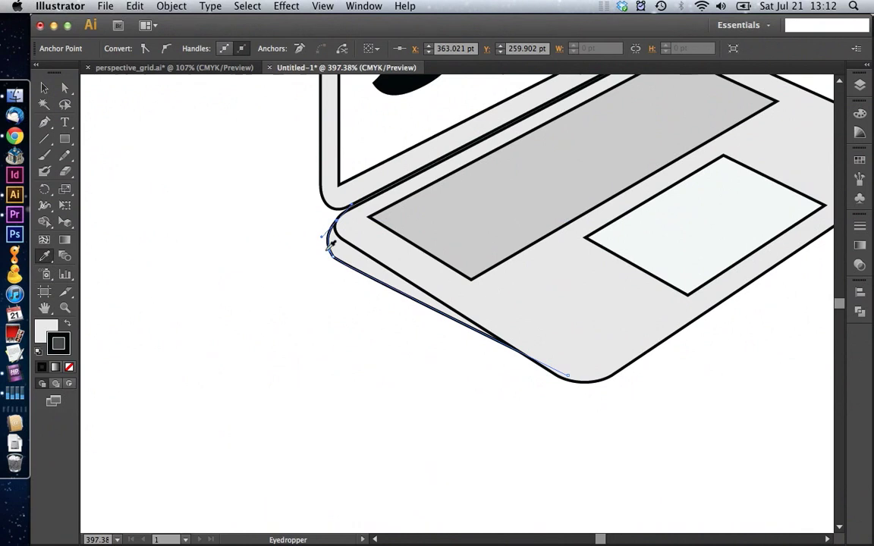
Move the underside's top-left anchor with Direct Selection to tuck its corner under the base.
{"action": "left_click", "coordinate": [65, 89]}
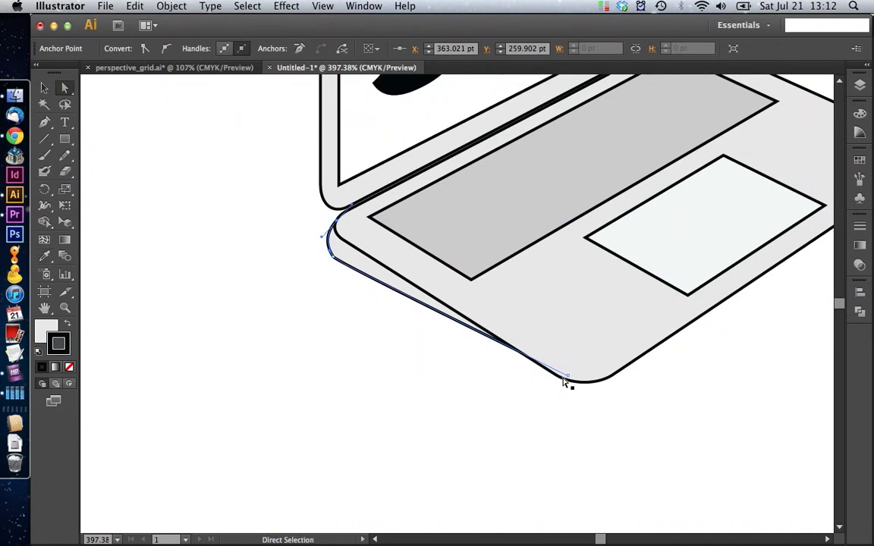
{"action": "left_click", "coordinate": [523, 399]}
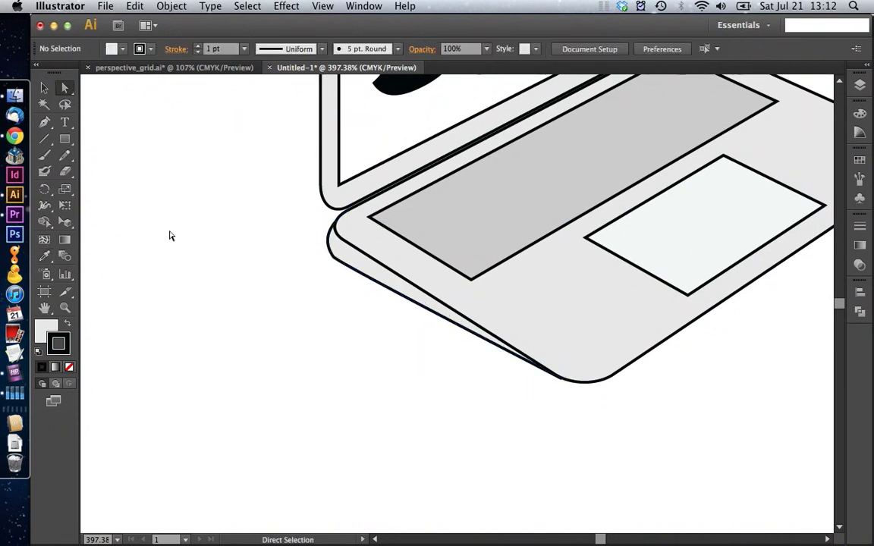
{"action": "left_click", "coordinate": [334, 258]}
{"action": "left_click_drag", "start_coordinate": [288, 196], "coordinate": [313, 243]}
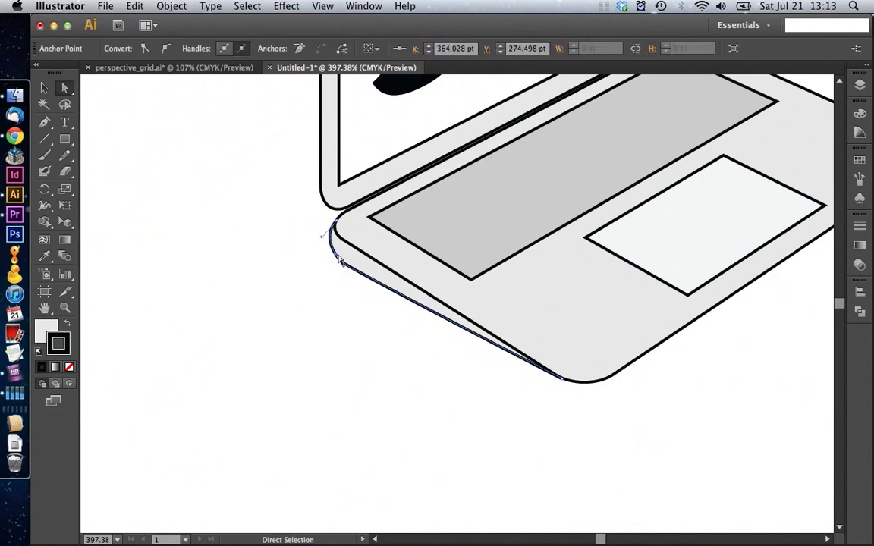
{"action": "left_click", "coordinate": [324, 268]}
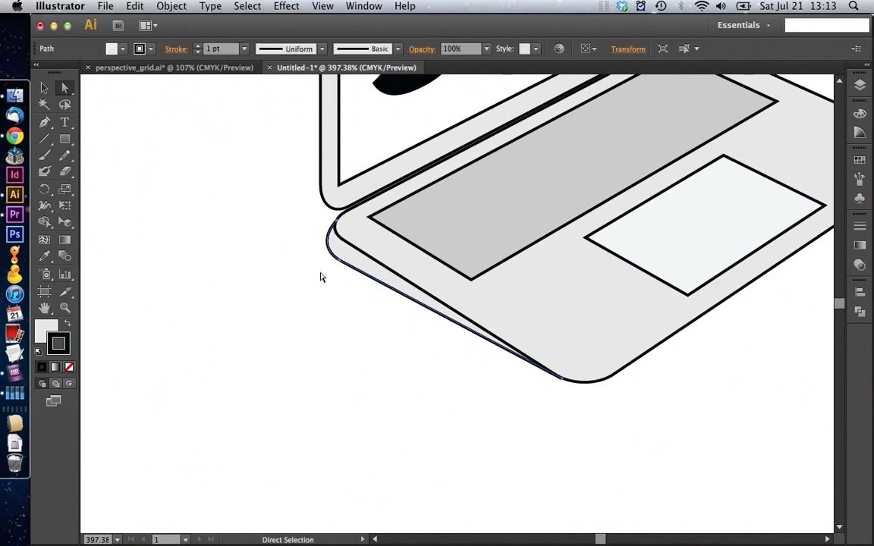
{"action": "left_click", "coordinate": [220, 220]}
{"action": "key", "text": "m"}
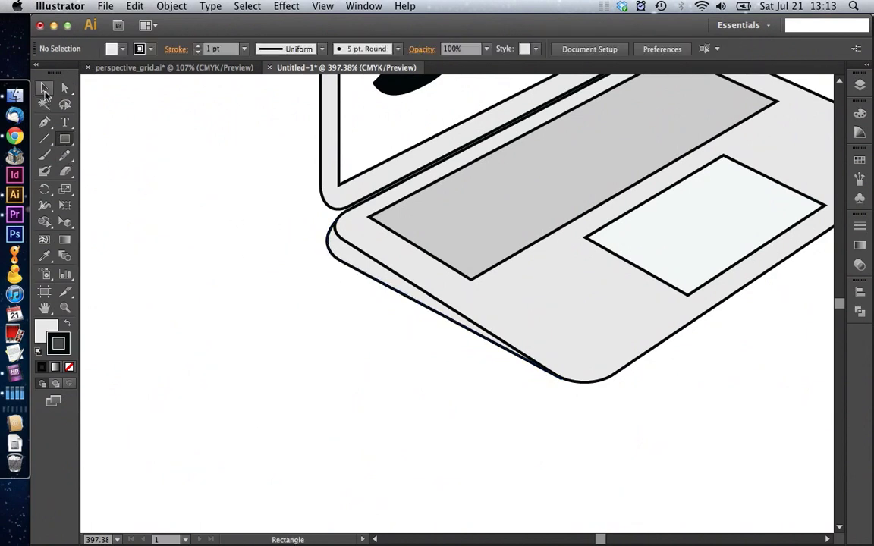
{"action": "left_click", "coordinate": [44, 88]}
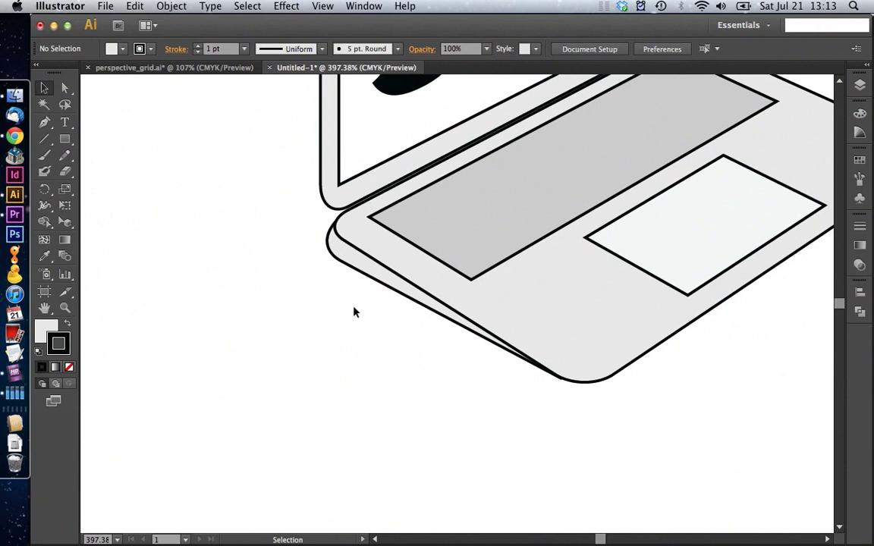
Zoom in on the underside's left end and draw a four-point parallelogram port outline.
{"action": "left_click", "coordinate": [44, 122]}
{"action": "left_click_drag", "start_coordinate": [306, 231], "coordinate": [429, 305]}
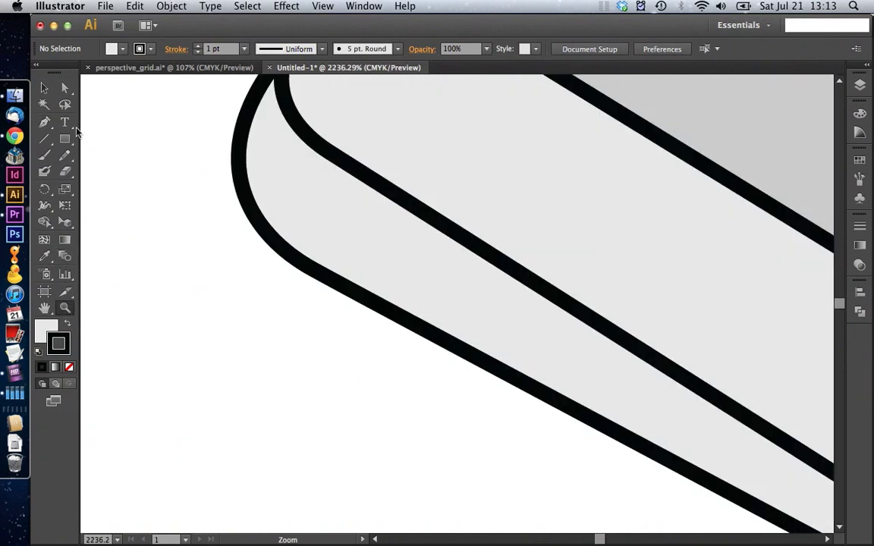
{"action": "left_click", "coordinate": [44, 121]}
{"action": "left_click", "coordinate": [313, 192]}
{"action": "left_click", "coordinate": [304, 233]}
{"action": "left_click", "coordinate": [318, 235]}
{"action": "left_click", "coordinate": [327, 195]}
{"action": "left_click", "coordinate": [313, 192]}
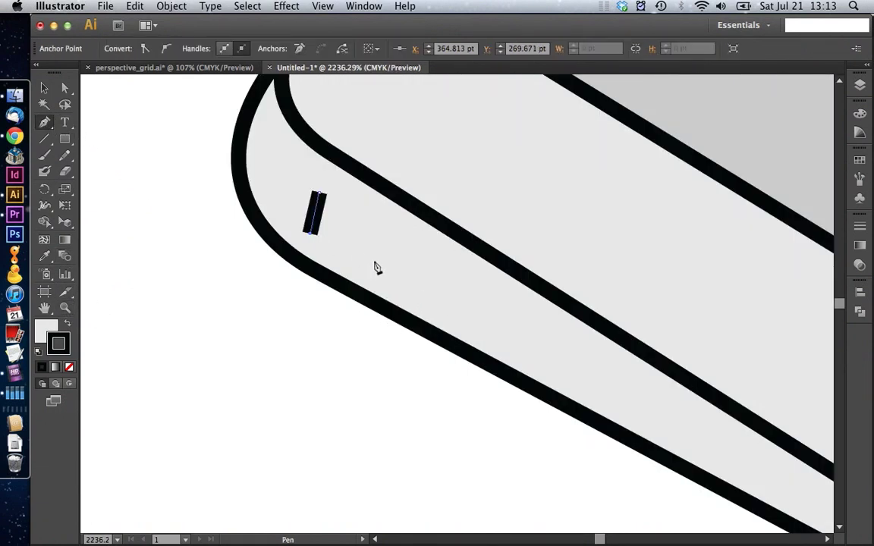
{"action": "left_click", "coordinate": [403, 289]}
{"action": "left_click", "coordinate": [414, 241]}
{"action": "left_click", "coordinate": [319, 192]}
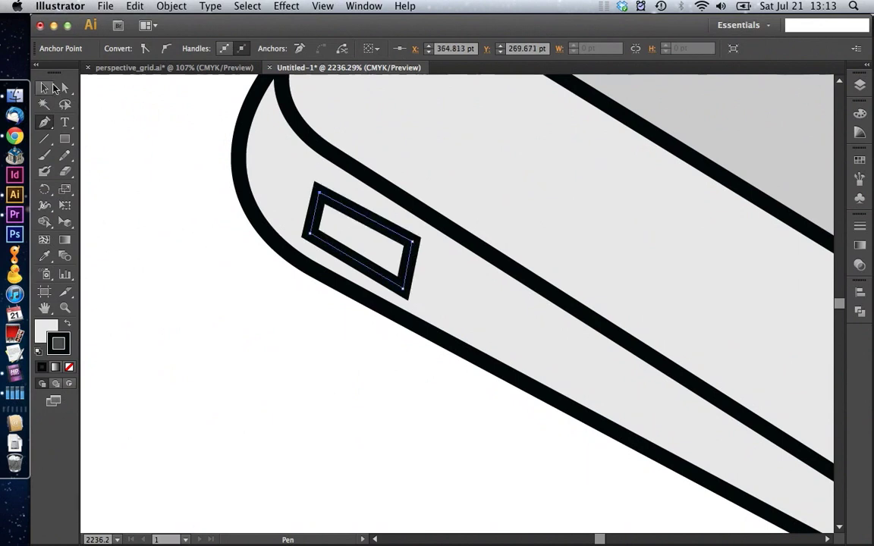
Set the port outline's stroke weight to 0.5 pt and deselect it.
{"action": "left_click", "coordinate": [46, 88]}
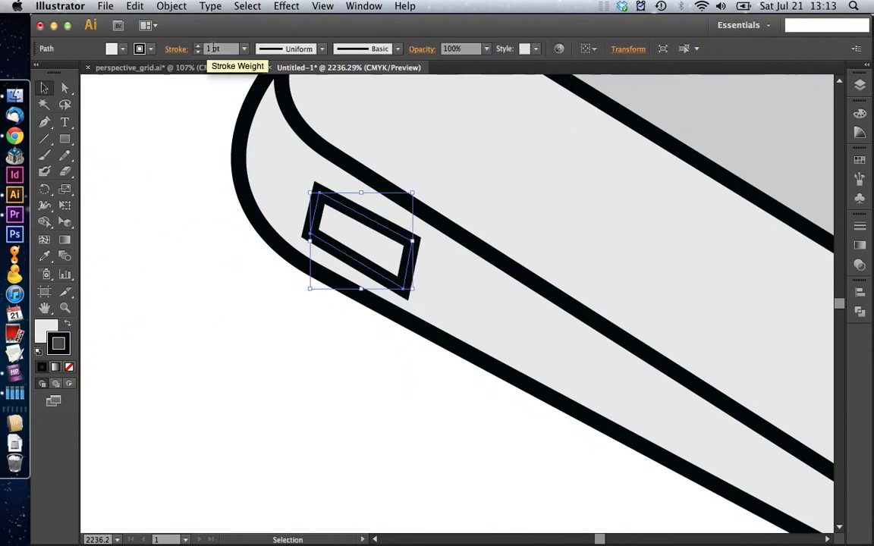
{"action": "left_click", "coordinate": [244, 49]}
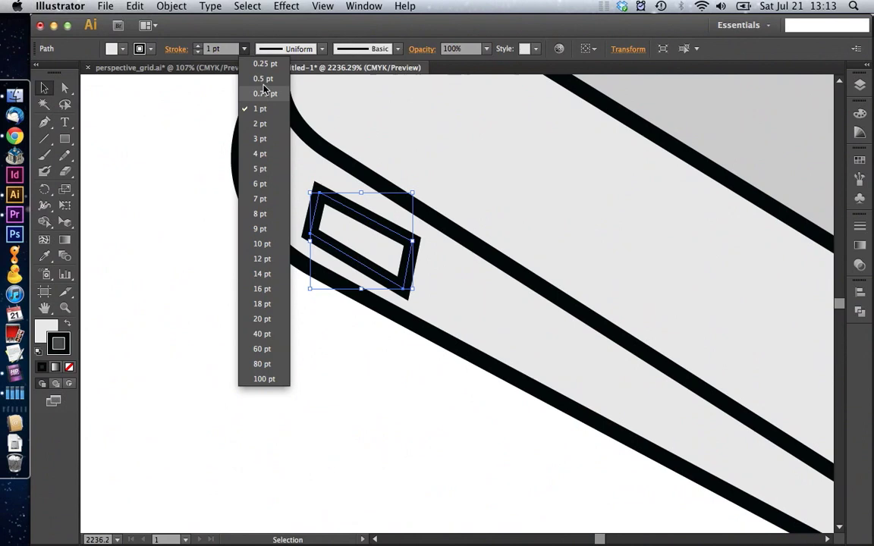
{"action": "left_click", "coordinate": [263, 79]}
{"action": "left_click", "coordinate": [205, 177]}
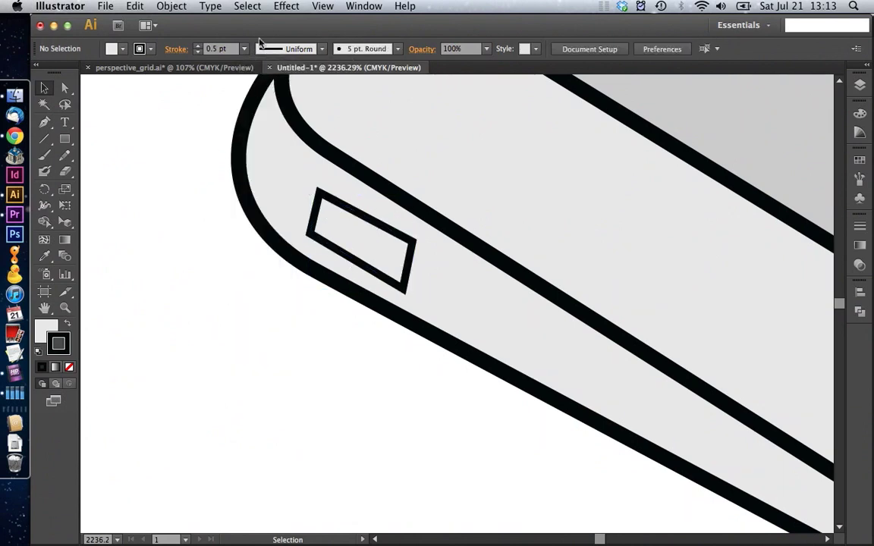
{"action": "left_click", "coordinate": [322, 6]}
Fit all artwork in the window, then marquee-zoom around the whole laptop.
{"action": "left_click", "coordinate": [357, 146]}
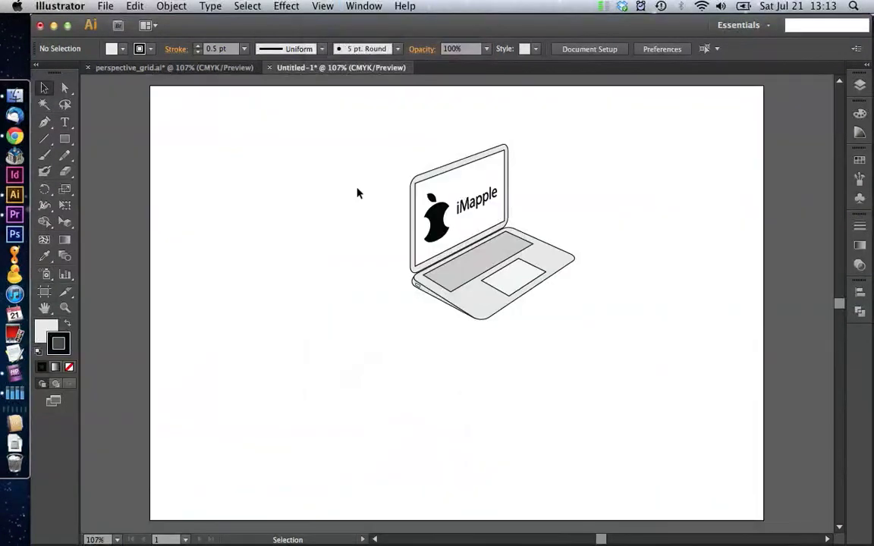
{"action": "left_click", "coordinate": [63, 304]}
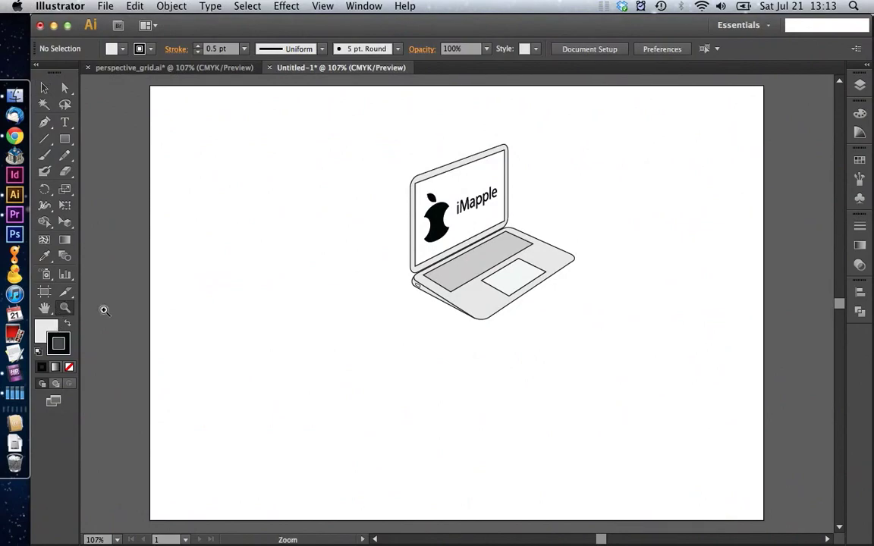
{"action": "left_click_drag", "start_coordinate": [346, 123], "coordinate": [613, 353]}
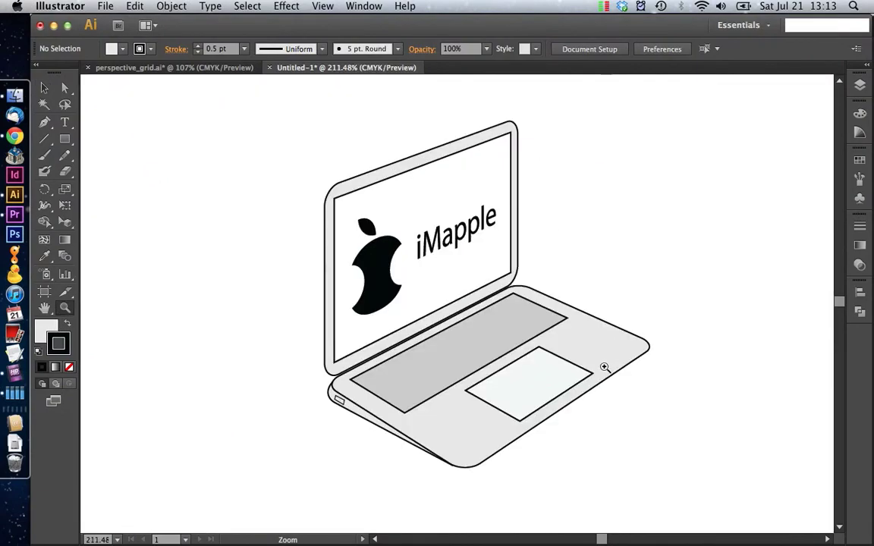